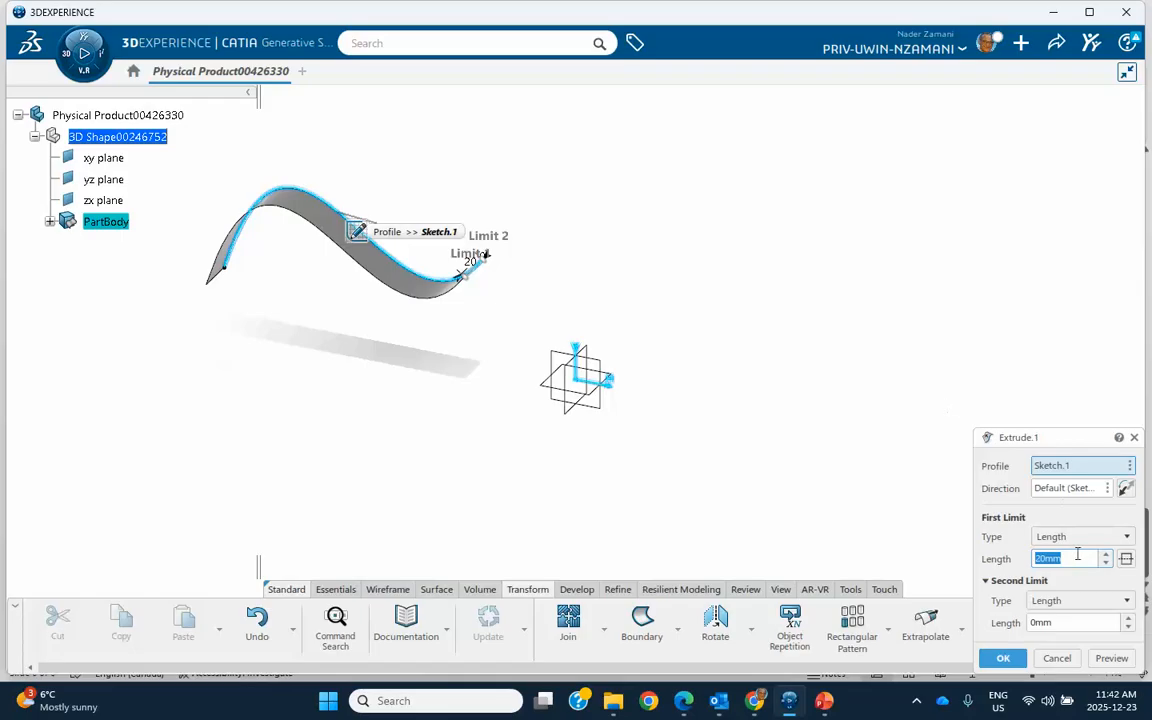
# Step: Extrude the wavy sketch profile with a length of 100 mm, mirrored to both sides of the sketch
pyautogui.write('100')
pyautogui.click(1126, 558)
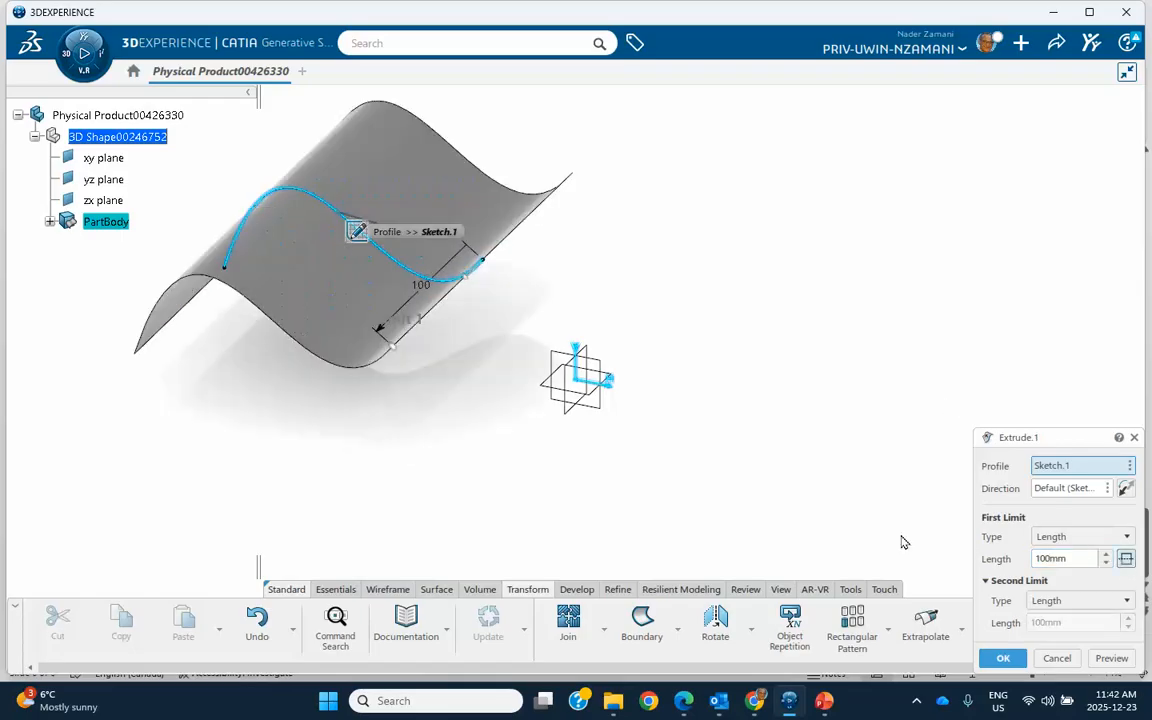
pyautogui.click(1003, 658)
# Step: Hide the profile sketch lying on the extruded surface
pyautogui.moveTo(771, 410); pyautogui.dragTo(442, 314, button='middle')
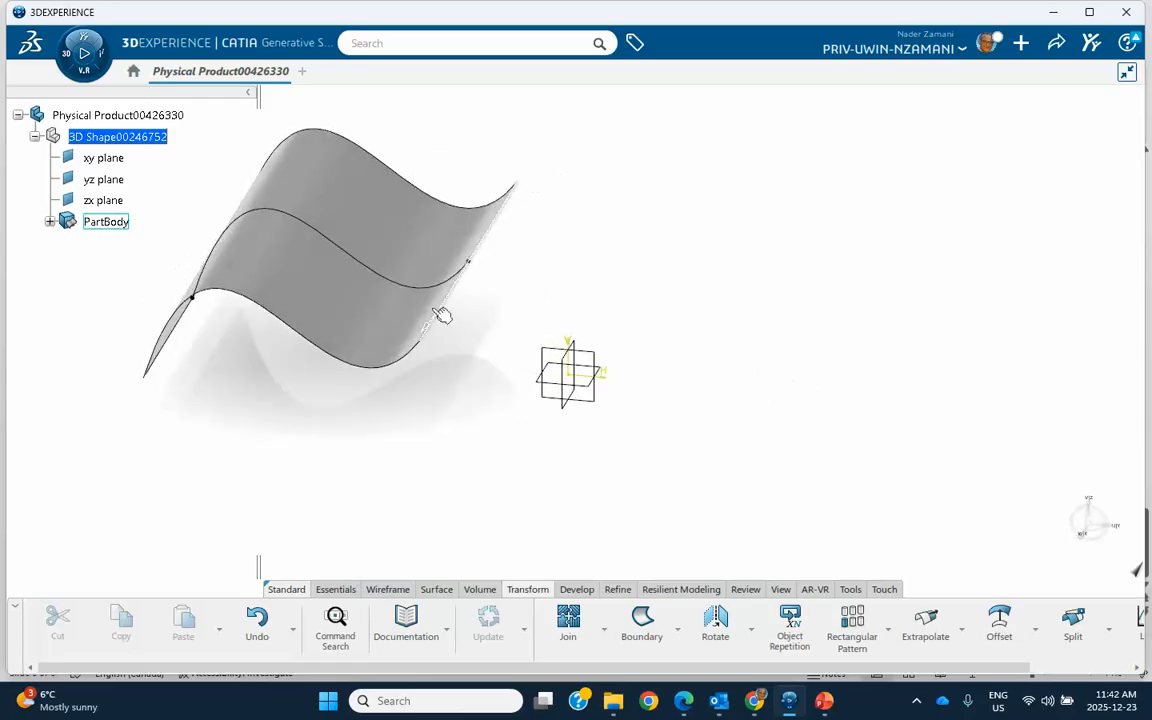
pyautogui.rightClick(384, 277)
pyautogui.click(432, 327)
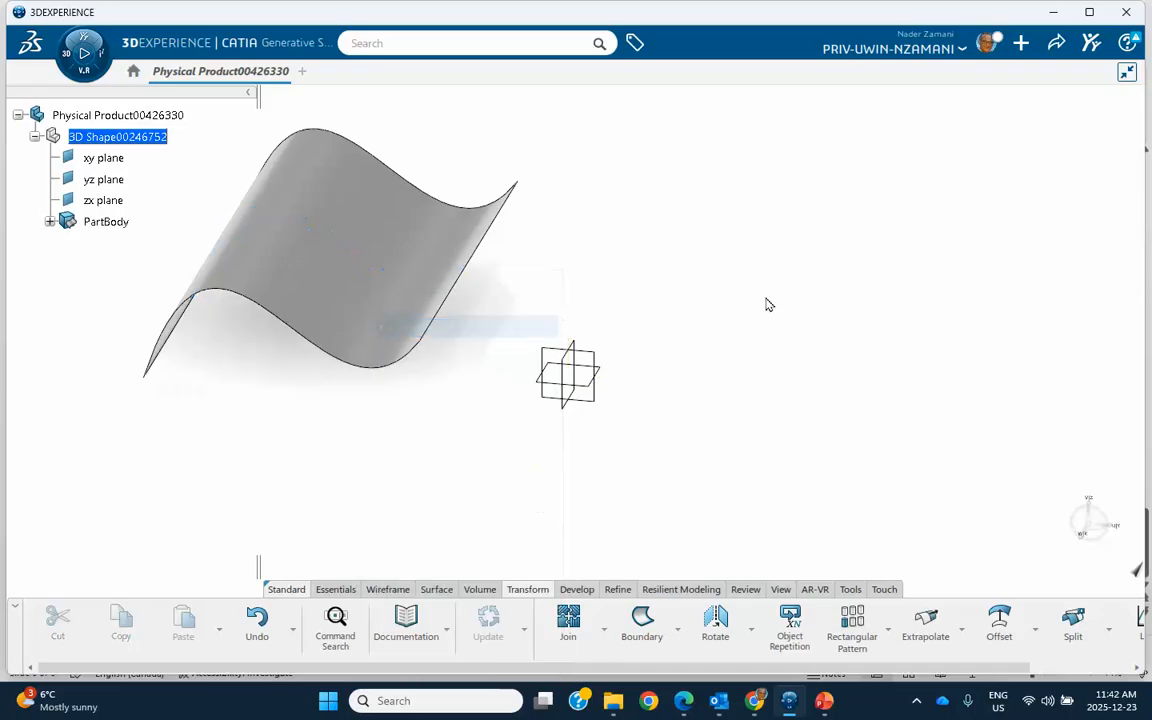
# Step: Create a reference point by coordinates at the origin (0, 0, 0 mm)
pyautogui.moveTo(502, 402)
pyautogui.mouseDown(button='middle')
pyautogui.moveTo(582, 399)
pyautogui.moveTo(568, 404)
pyautogui.mouseUp(button='middle')
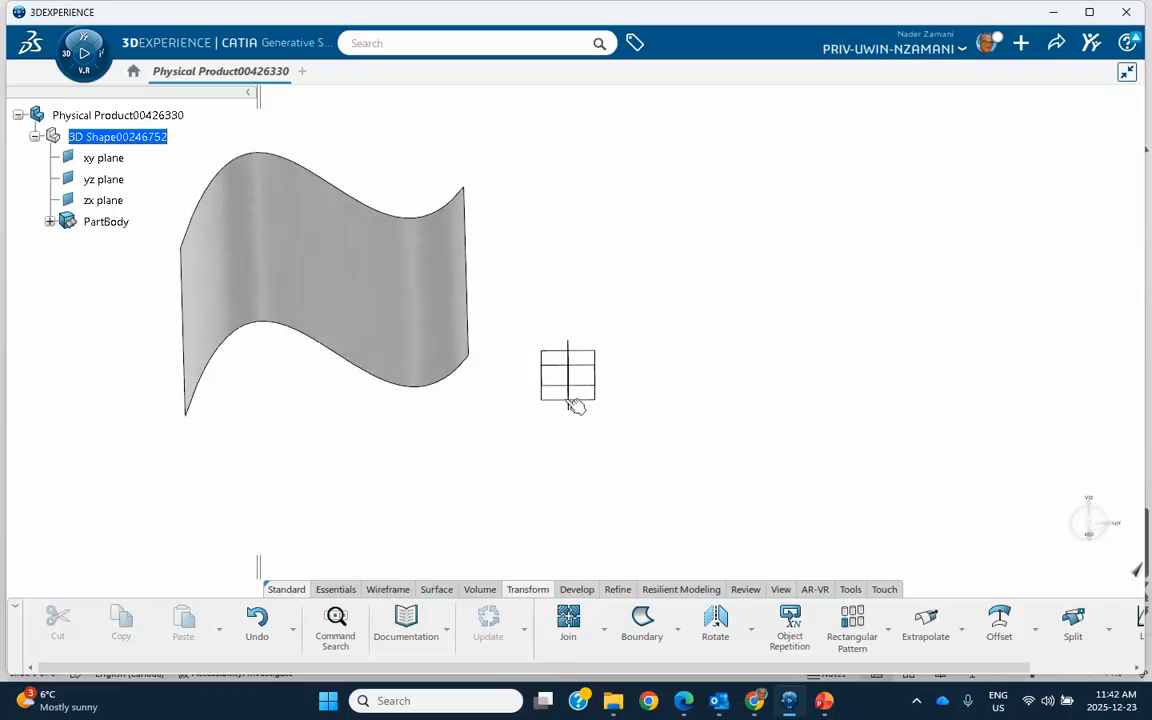
pyautogui.moveTo(603, 477)
pyautogui.mouseDown(button='middle')
pyautogui.moveTo(453, 453)
pyautogui.moveTo(712, 360)
pyautogui.moveTo(748, 368)
pyautogui.moveTo(713, 370)
pyautogui.mouseUp(button='middle')
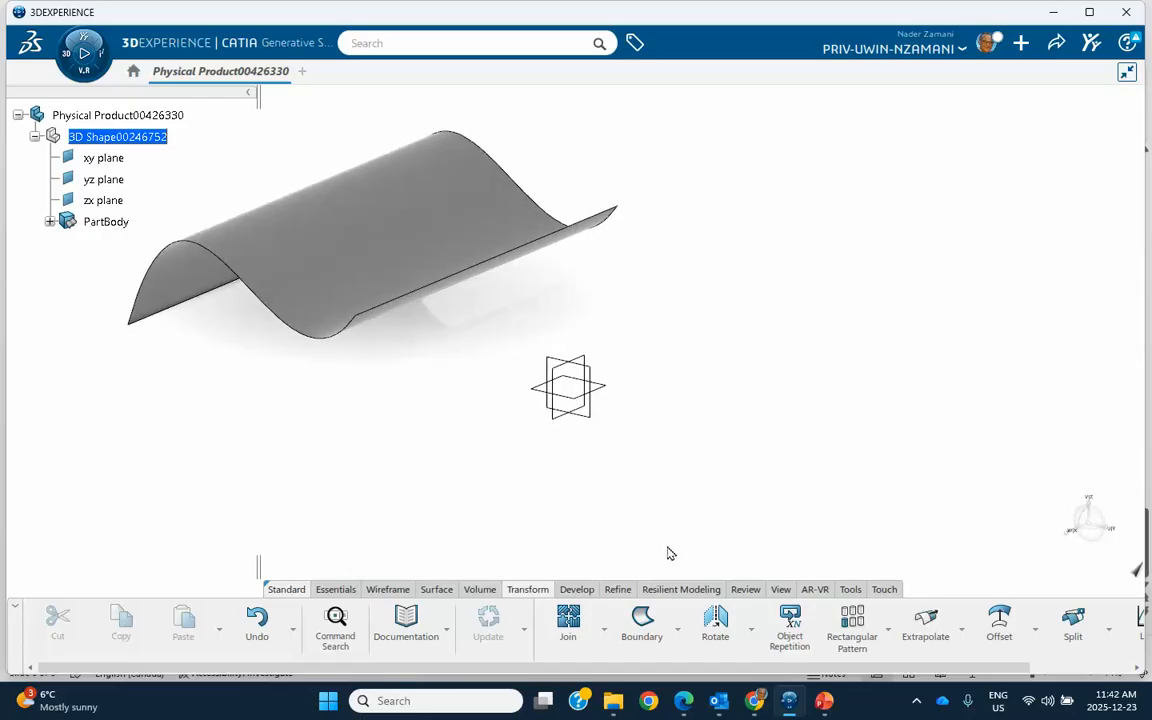
pyautogui.click(386, 589)
pyautogui.click(692, 620)
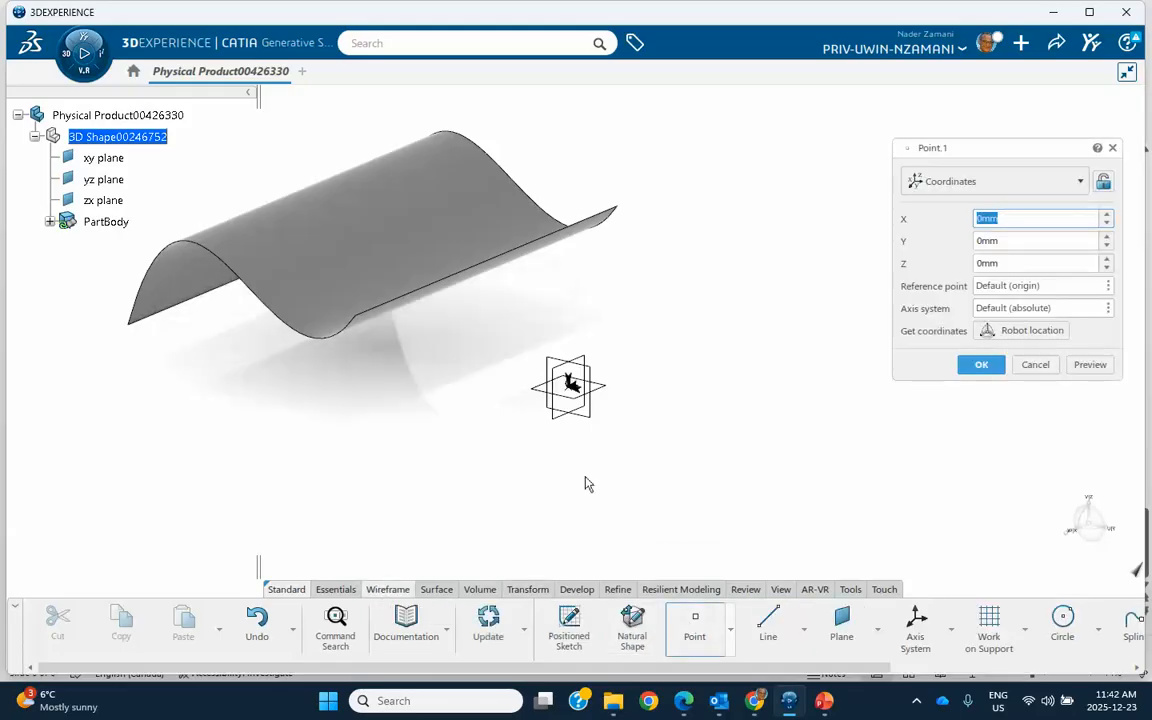
pyautogui.click(982, 365)
# Step: Create a second point by coordinates at X 100 mm, Y 100 mm, Z 50 mm
pyautogui.moveTo(672, 317); pyautogui.dragTo(669, 350, button='middle')
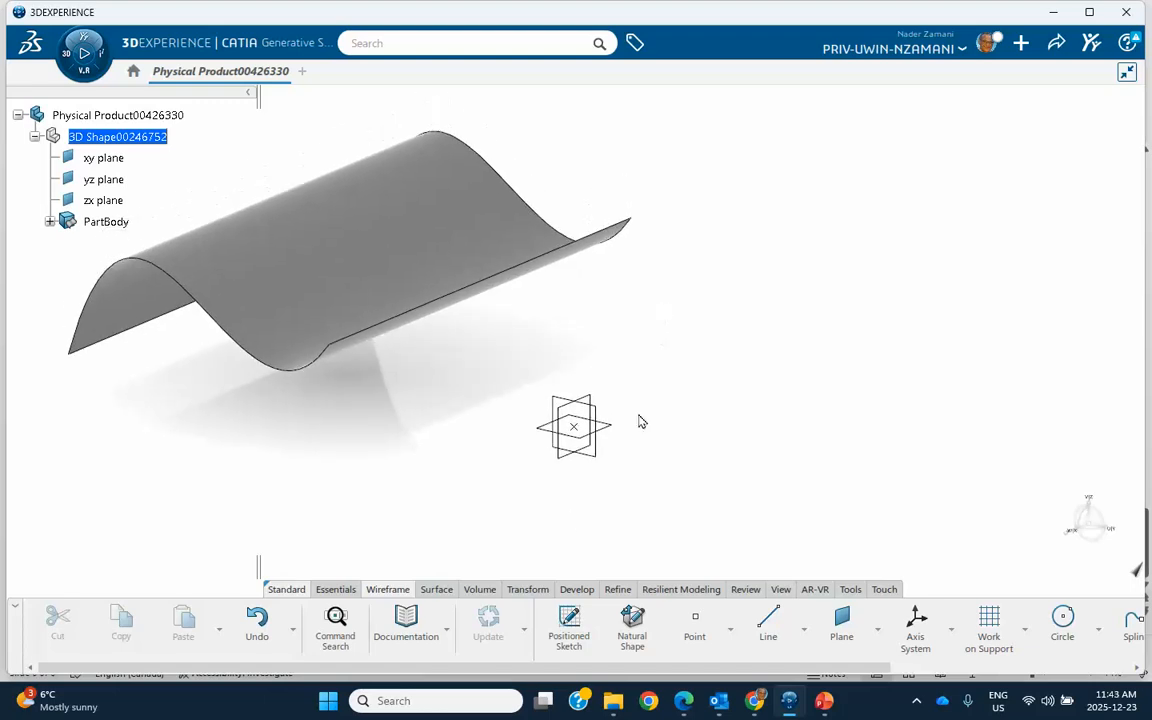
pyautogui.click(694, 620)
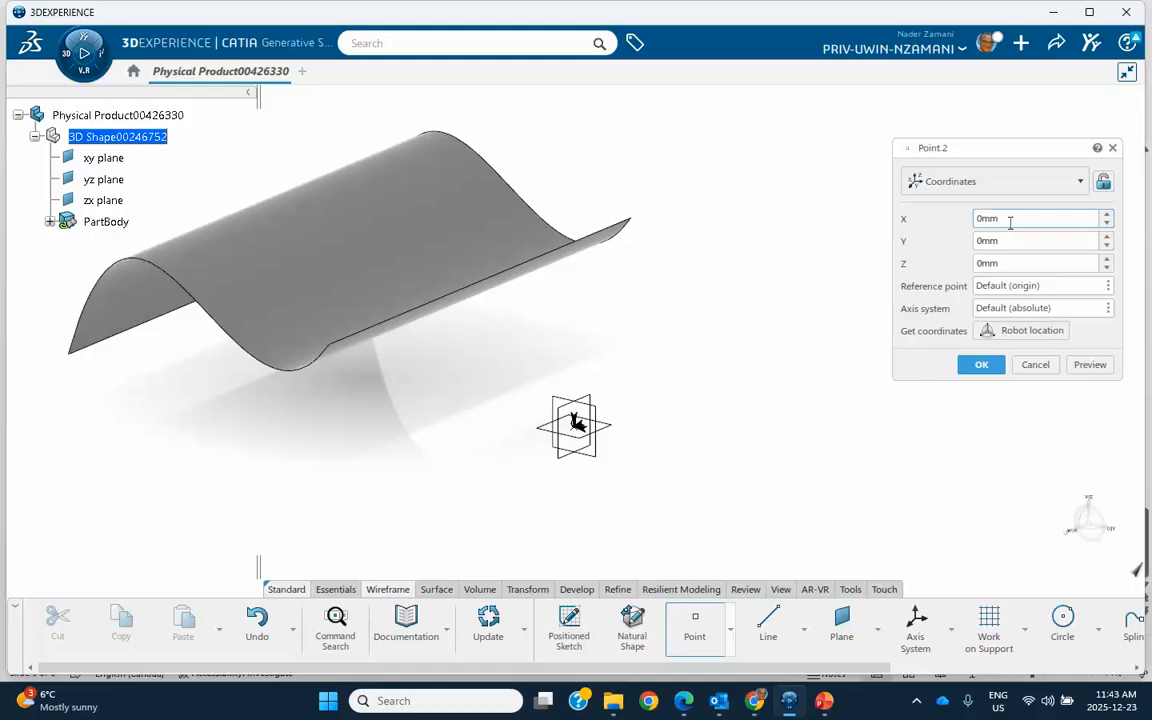
pyautogui.write('100')
pyautogui.press('Tab')
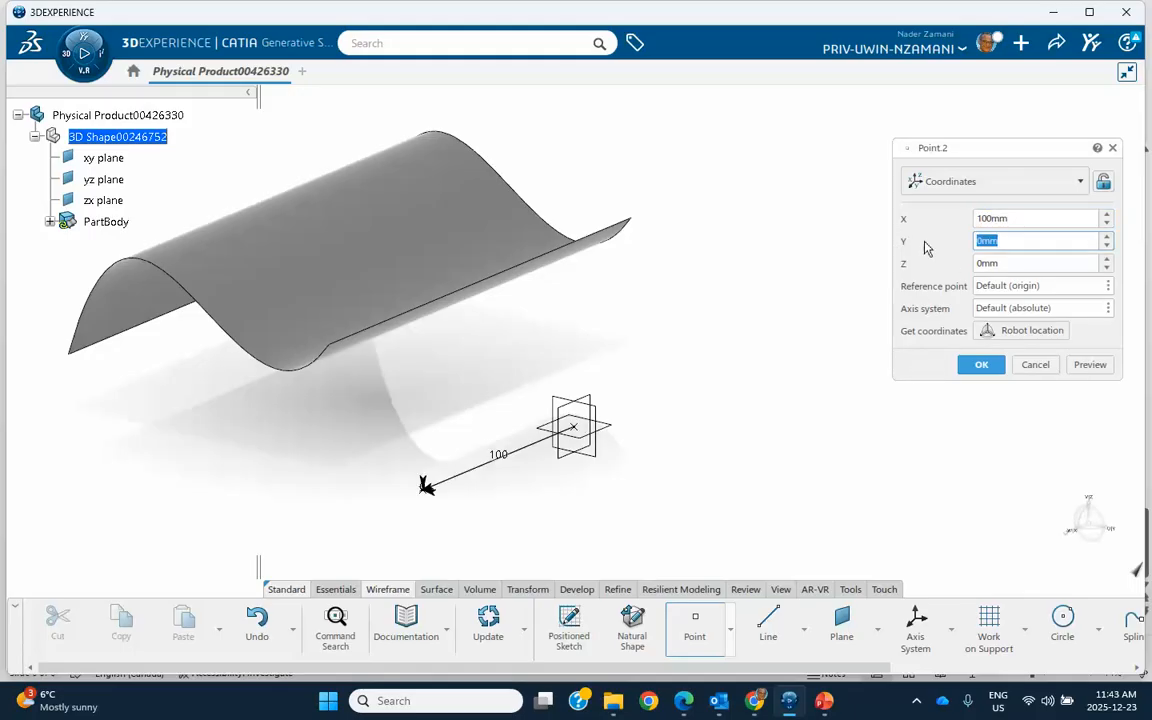
pyautogui.write('100')
pyautogui.press('Tab')
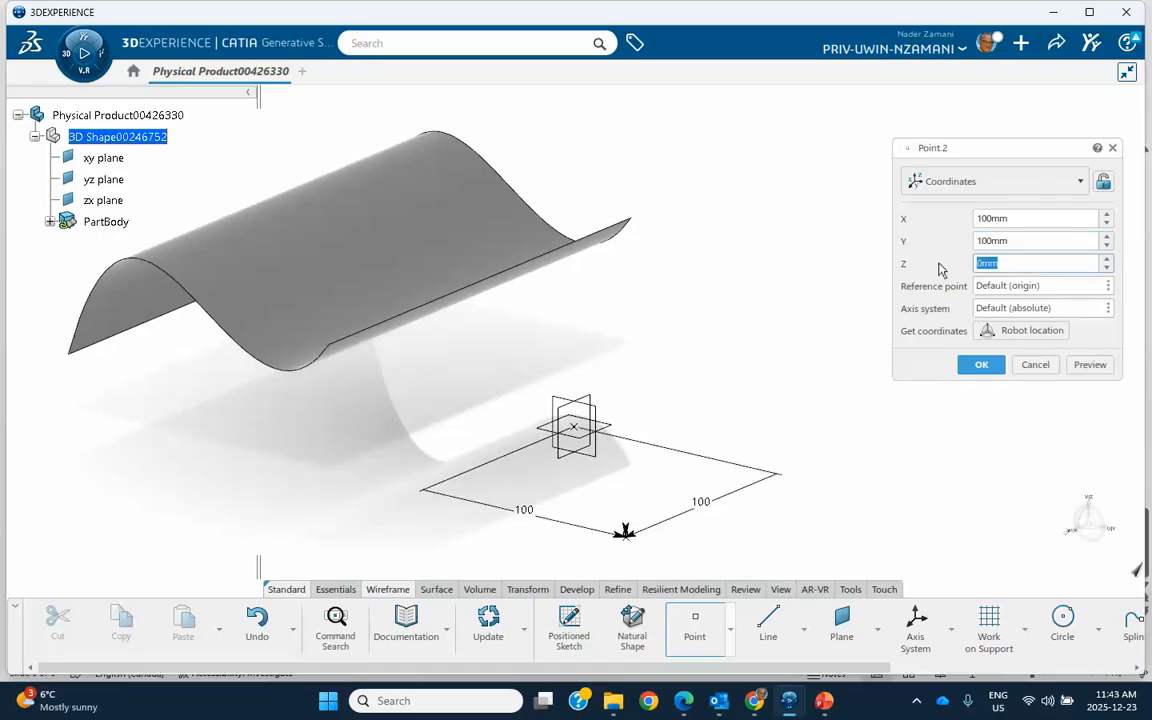
pyautogui.write('50')
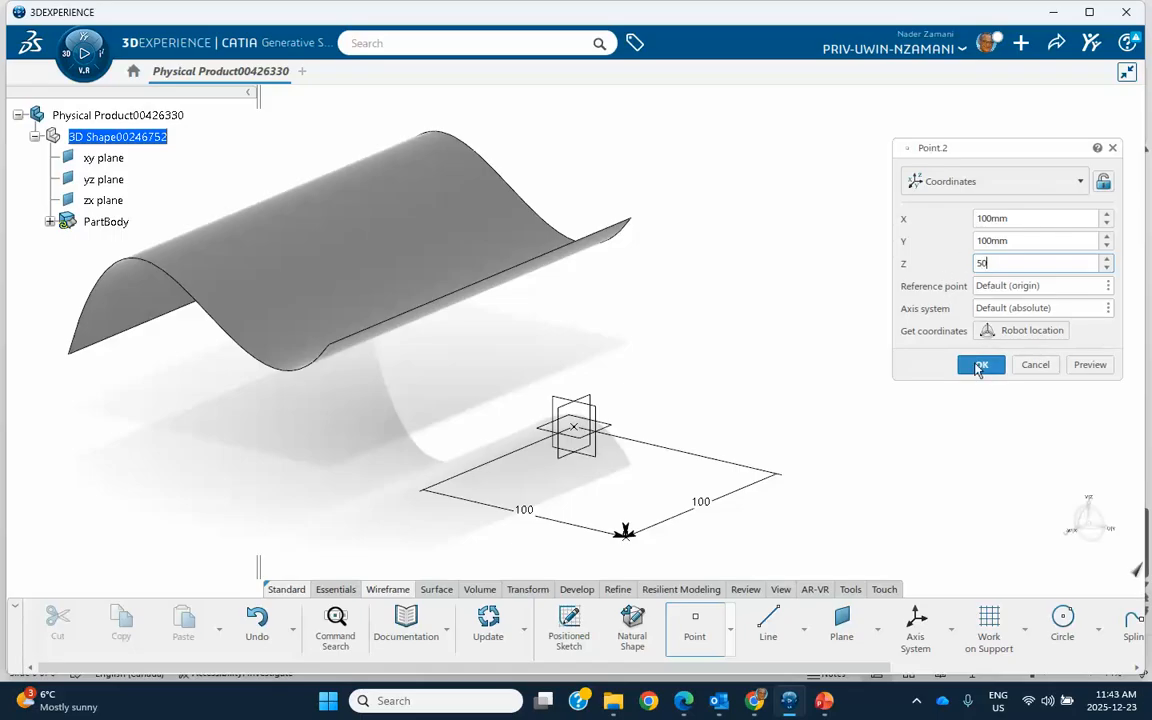
pyautogui.click(980, 364)
# Step: Set up a Rotate operation using the Axis-Angle definition
pyautogui.moveTo(754, 335); pyautogui.dragTo(574, 370, button='middle')
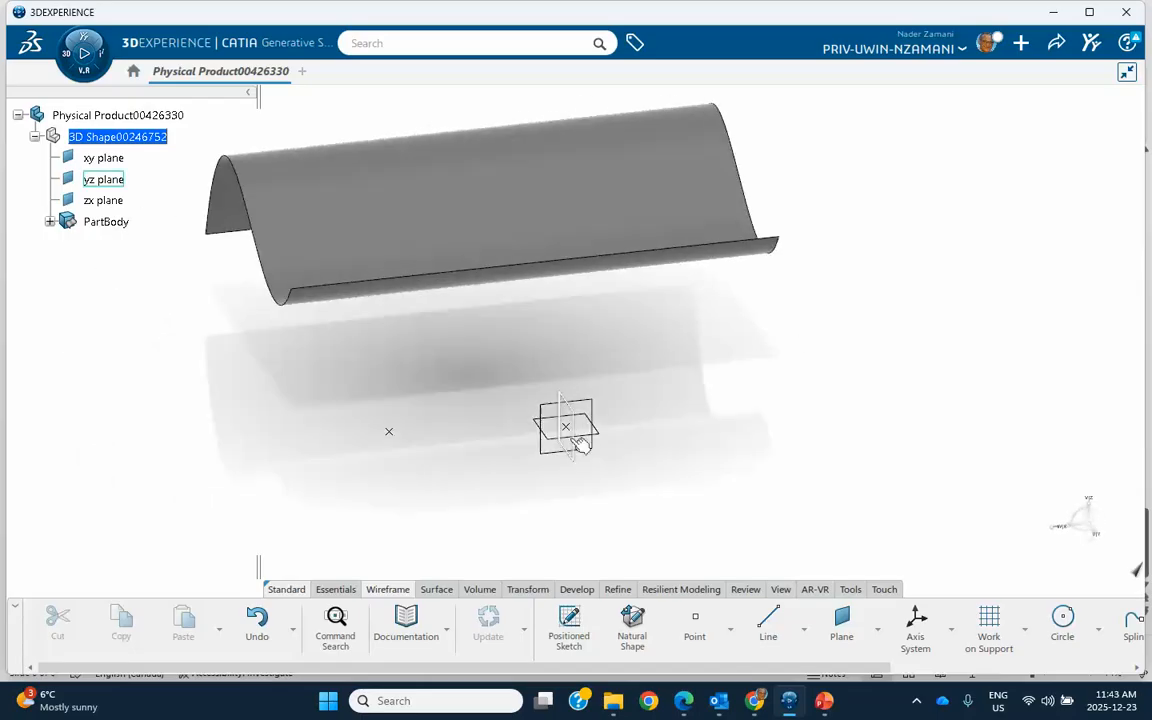
pyautogui.moveTo(483, 403); pyautogui.dragTo(537, 456, button='middle')
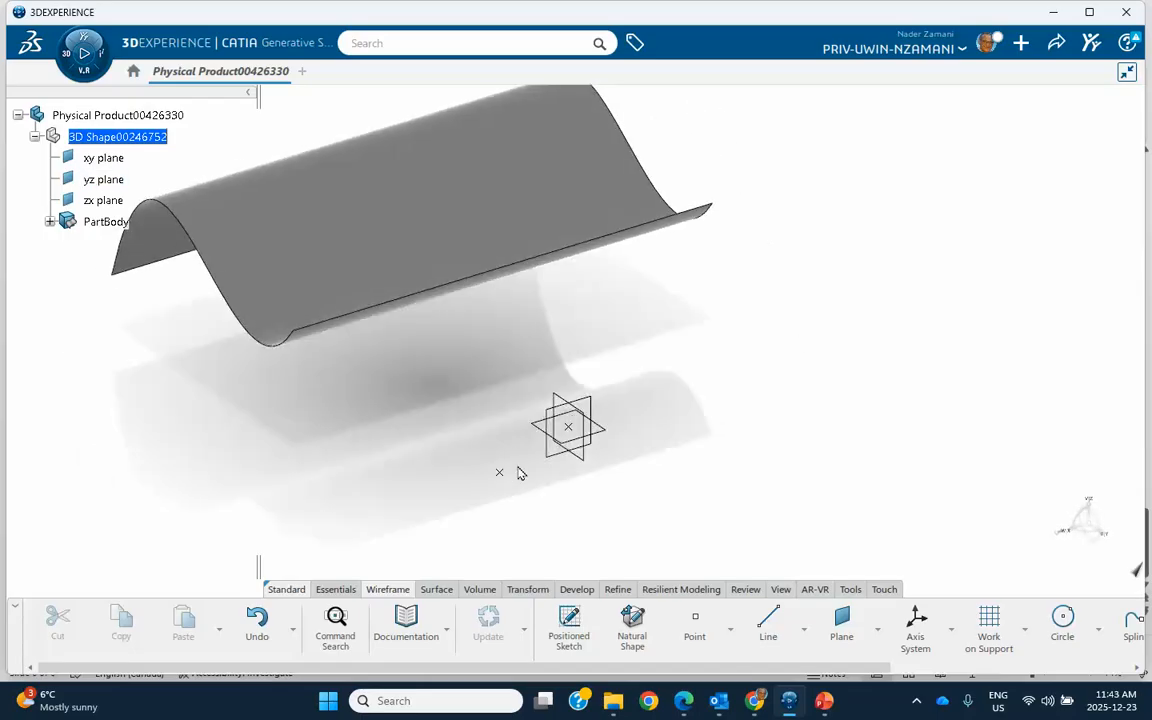
pyautogui.moveTo(726, 358)
pyautogui.mouseDown(button='middle')
pyautogui.moveTo(854, 357)
pyautogui.moveTo(733, 352)
pyautogui.moveTo(805, 318)
pyautogui.moveTo(796, 339)
pyautogui.mouseUp(button='middle')
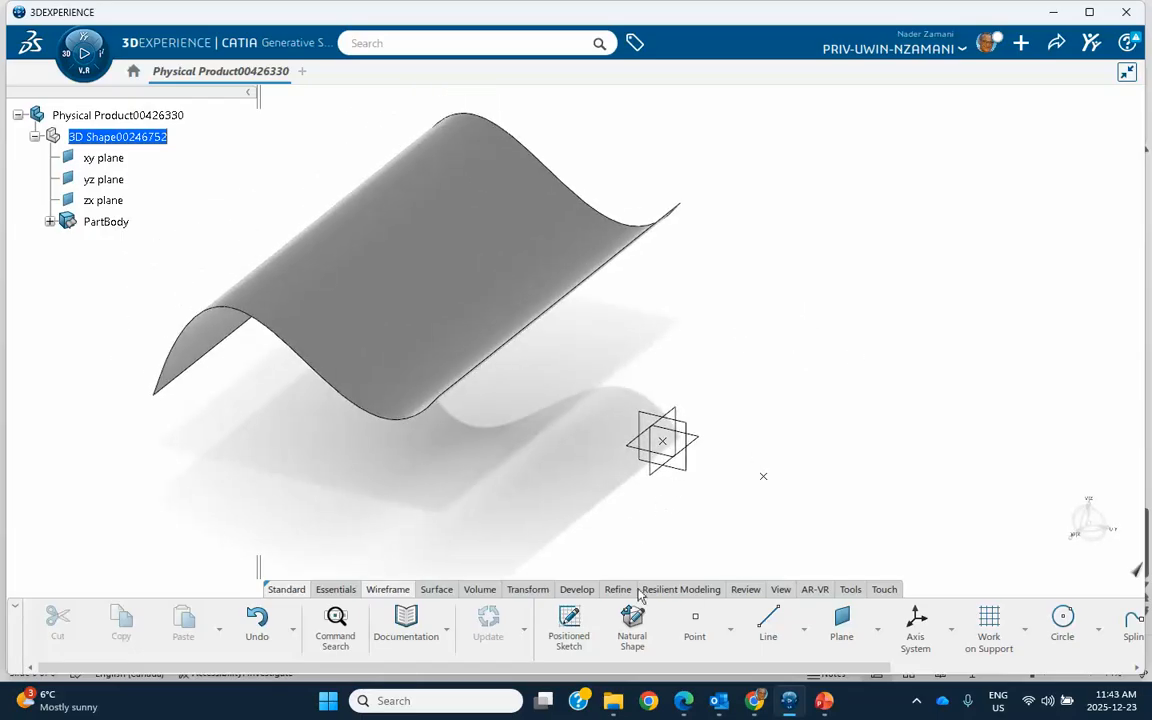
pyautogui.click(521, 592)
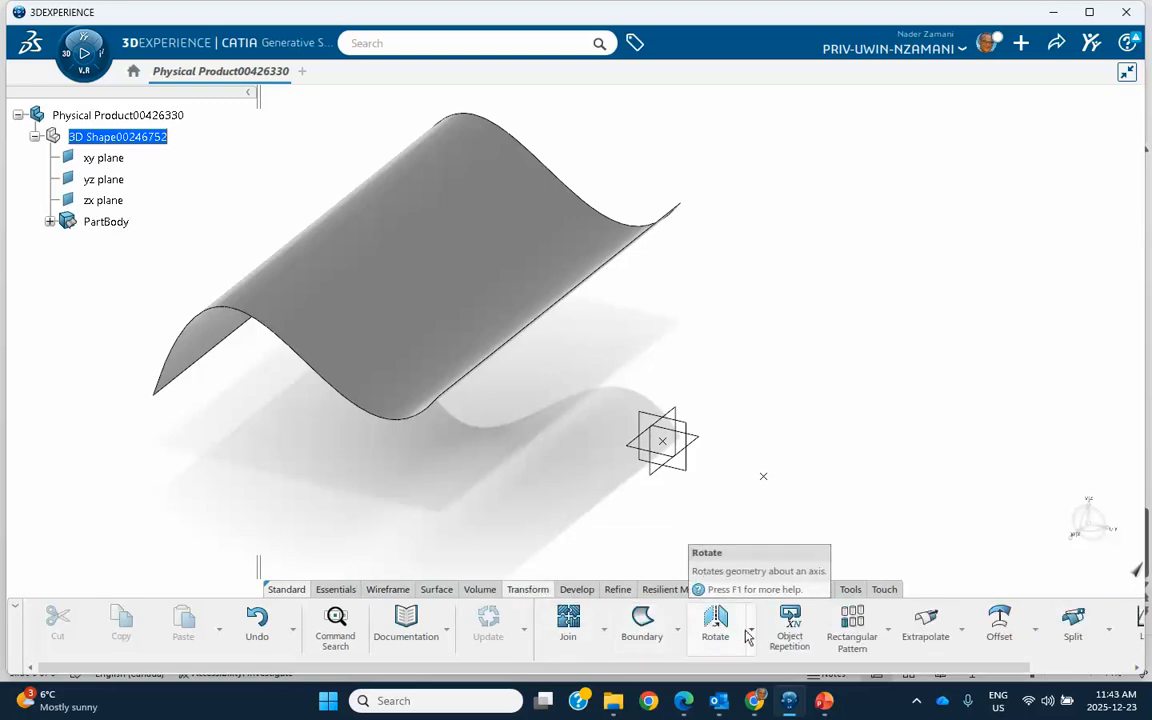
pyautogui.click(715, 622)
pyautogui.moveTo(460, 247); pyautogui.dragTo(480, 284, button='middle')
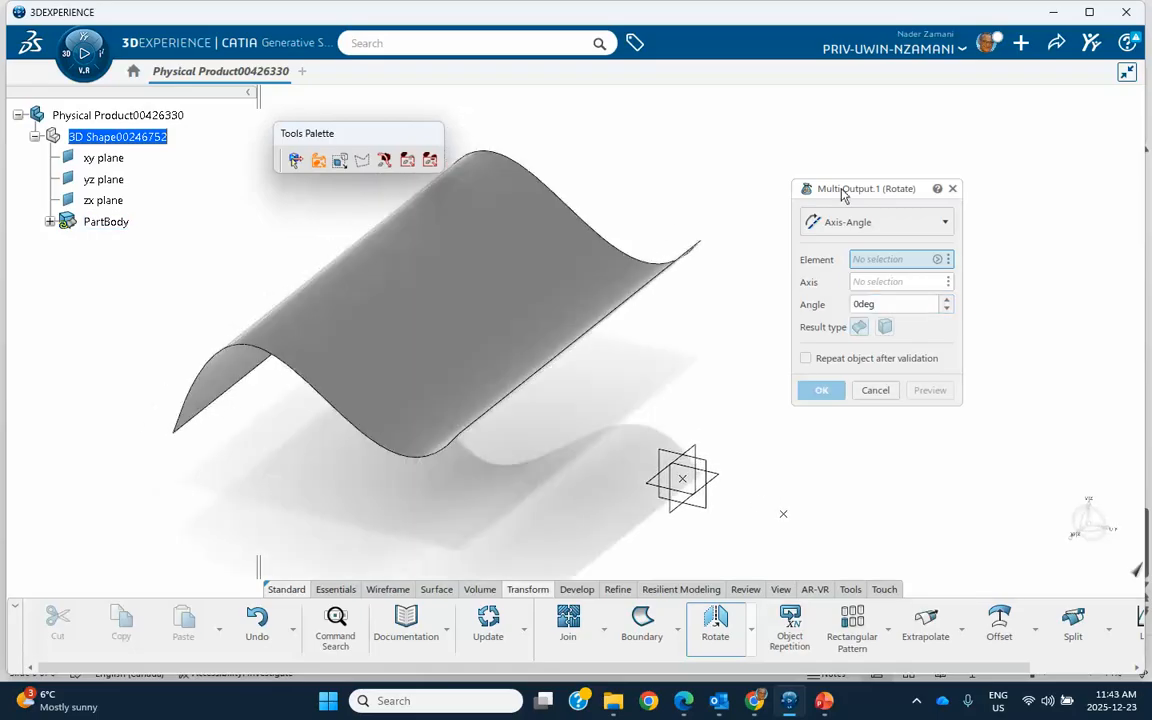
pyautogui.moveTo(860, 193); pyautogui.dragTo(883, 160)
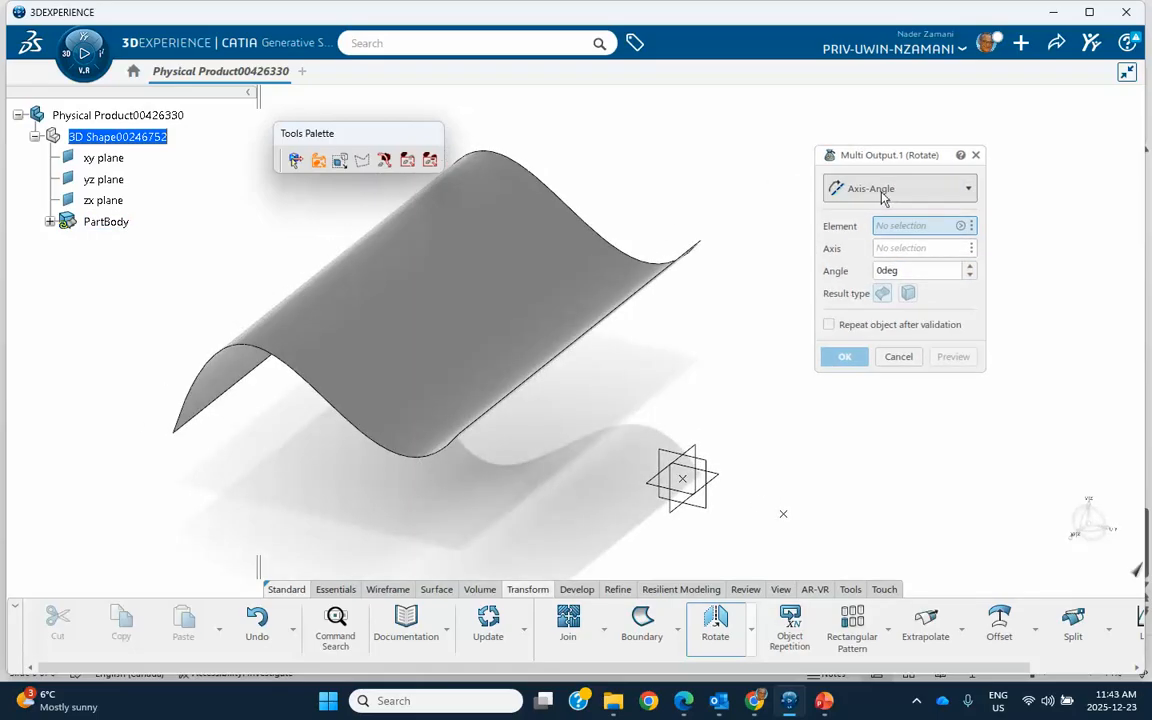
pyautogui.click(883, 198)
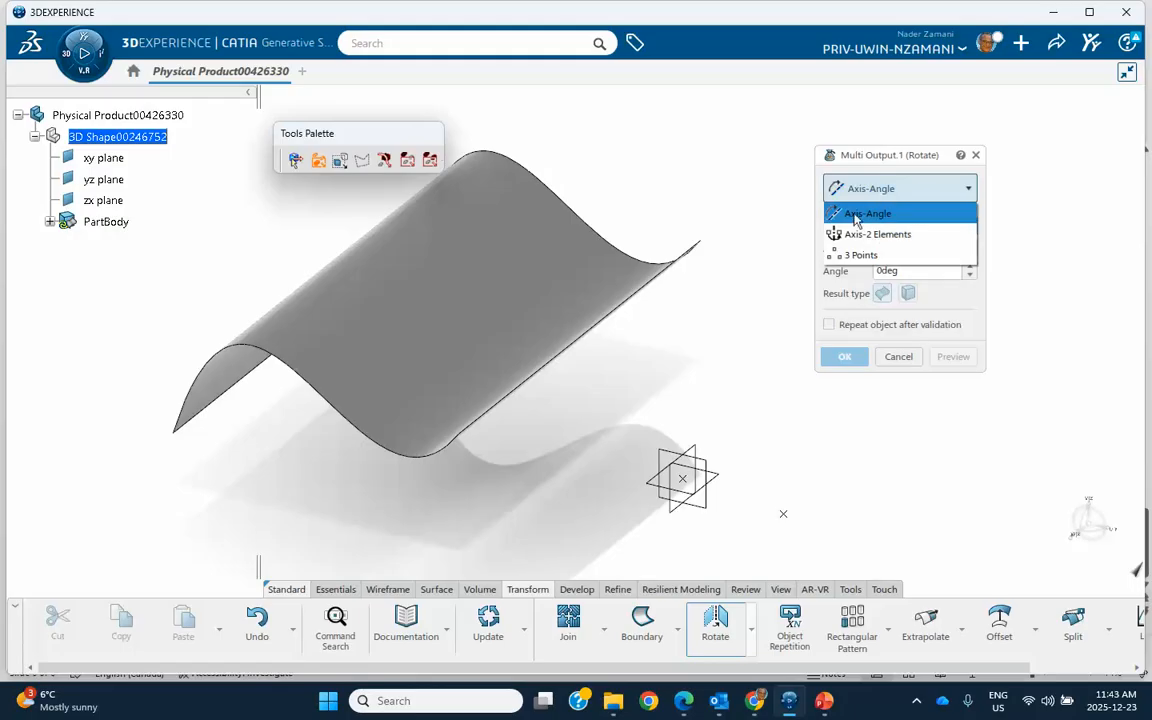
pyautogui.click(848, 214)
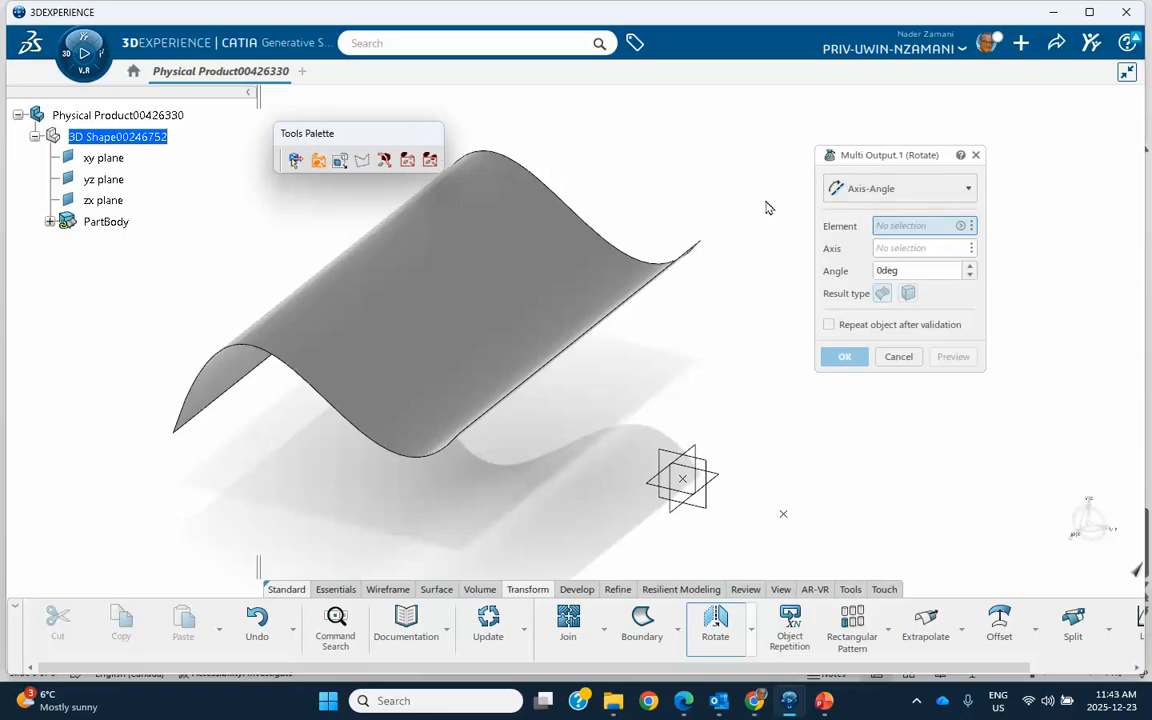
pyautogui.moveTo(725, 345); pyautogui.dragTo(762, 358, button='middle')
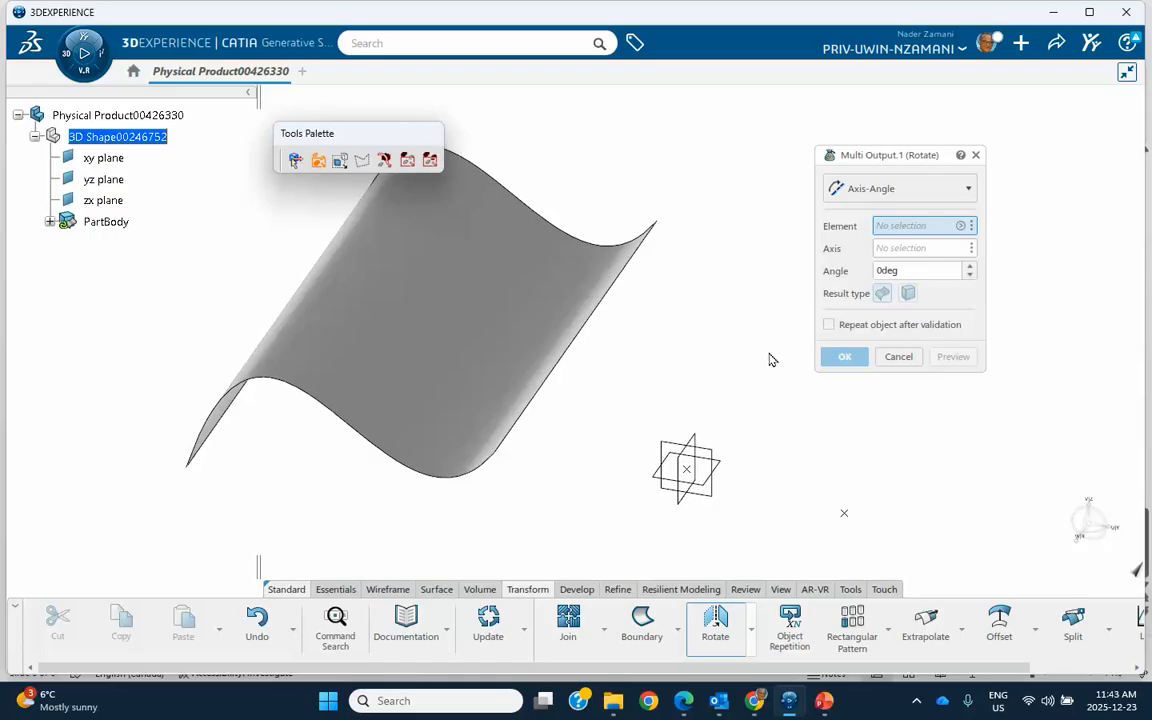
pyautogui.rightClick(895, 227)
pyautogui.moveTo(920, 236)
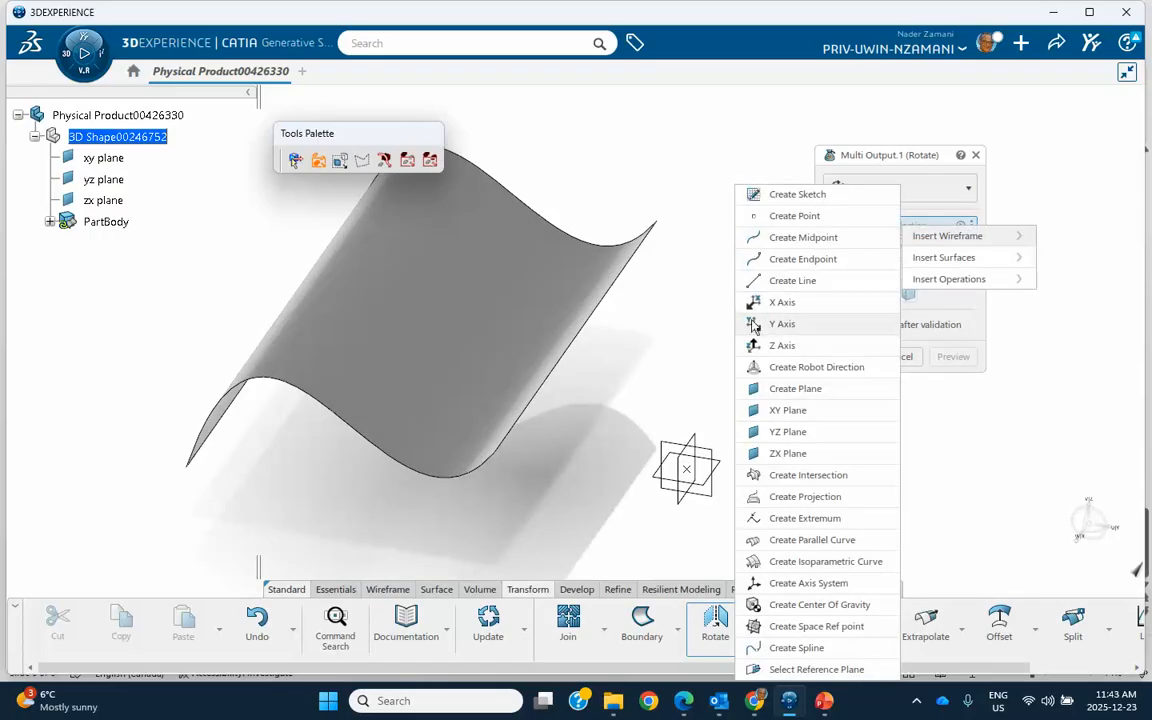
pyautogui.click(685, 320)
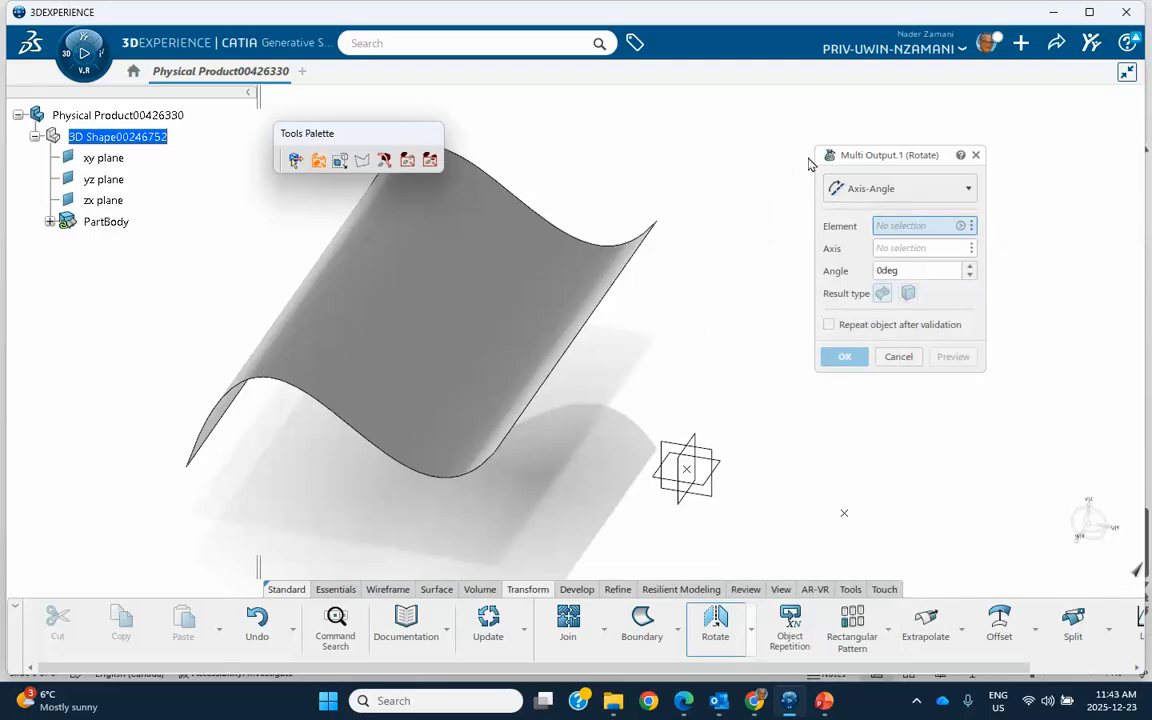
# Step: Choose the extruded surface as the element to rotate and its straight edge nearest the origin as the axis
pyautogui.click(414, 298)
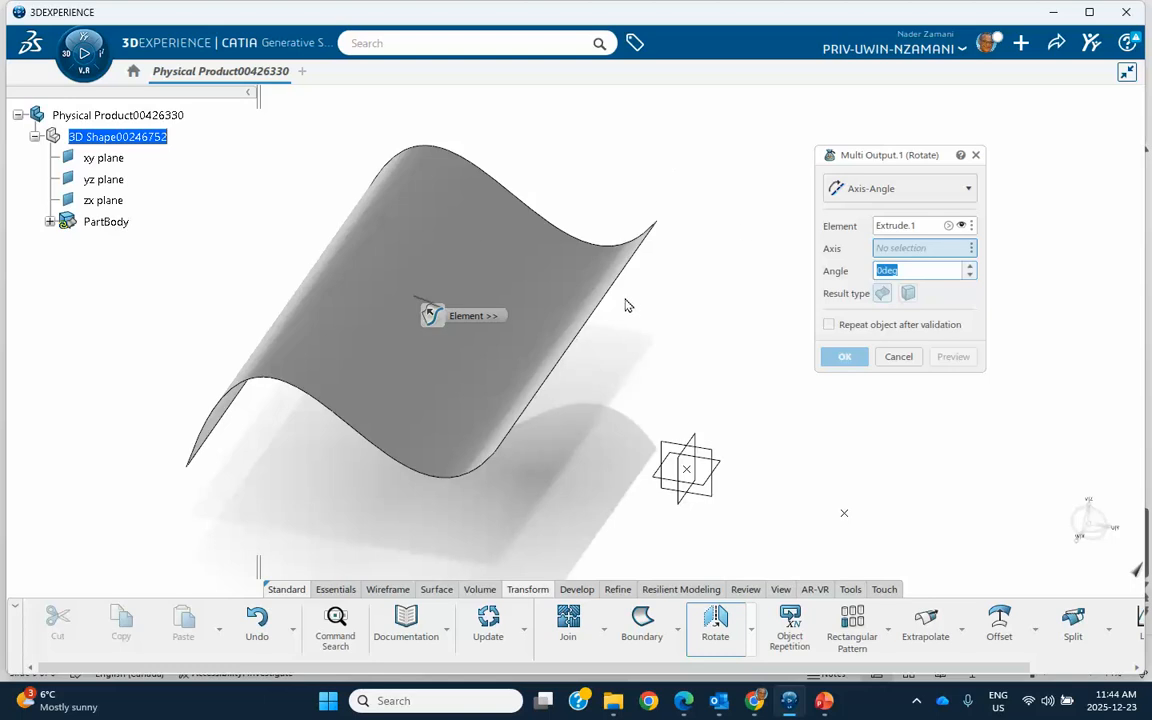
pyautogui.rightClick(895, 250)
pyautogui.moveTo(900, 254)
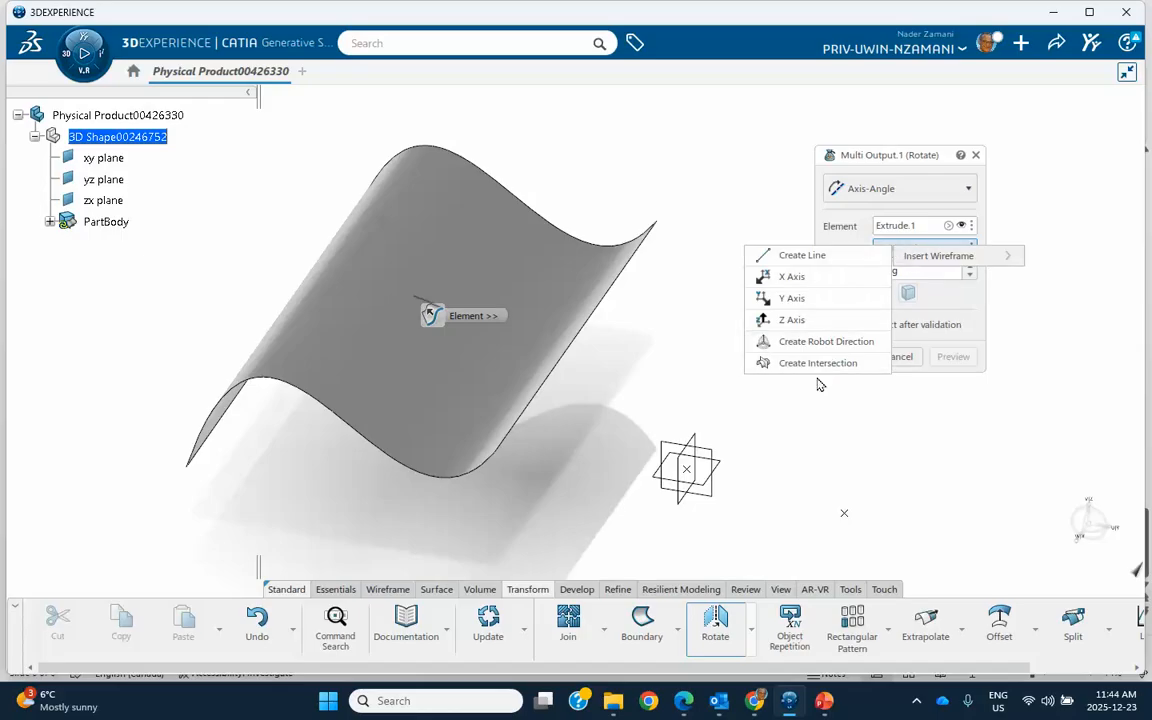
pyautogui.click(676, 374)
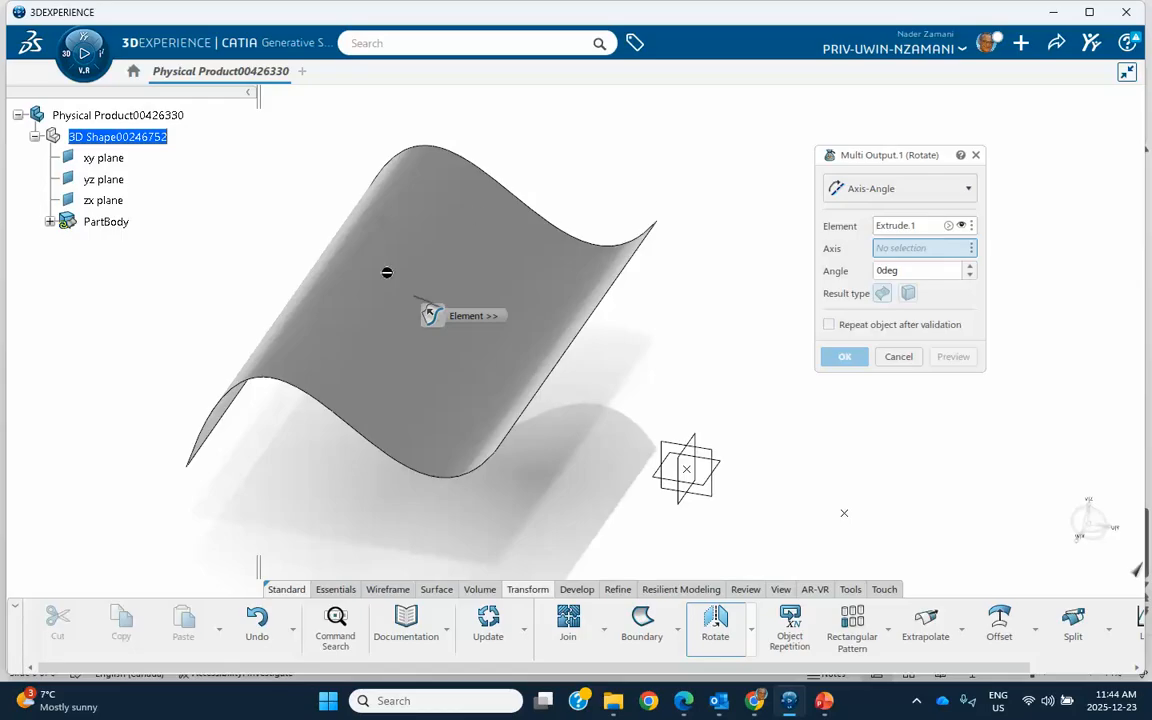
pyautogui.click(612, 309)
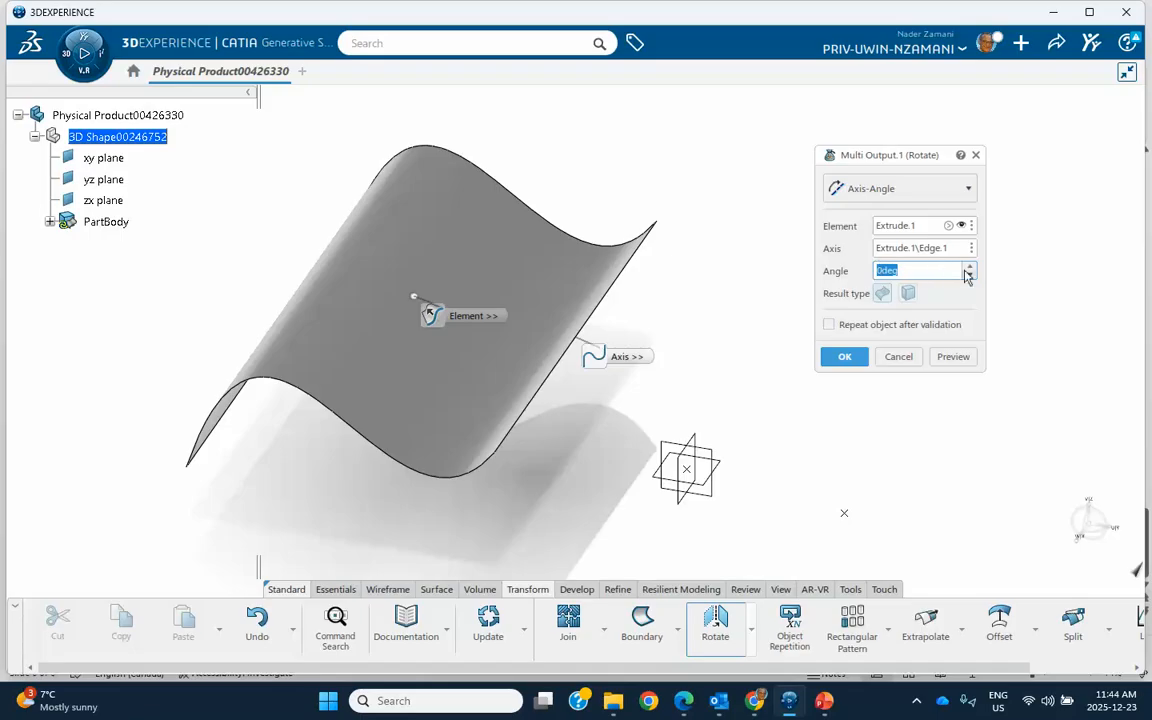
# Step: Try rotating the surface about the chosen edge with an angle of 48 degrees, and cancel the operation
pyautogui.moveTo(681, 314)
pyautogui.mouseDown(button='middle')
pyautogui.moveTo(717, 316)
pyautogui.moveTo(733, 299)
pyautogui.mouseUp(button='middle')
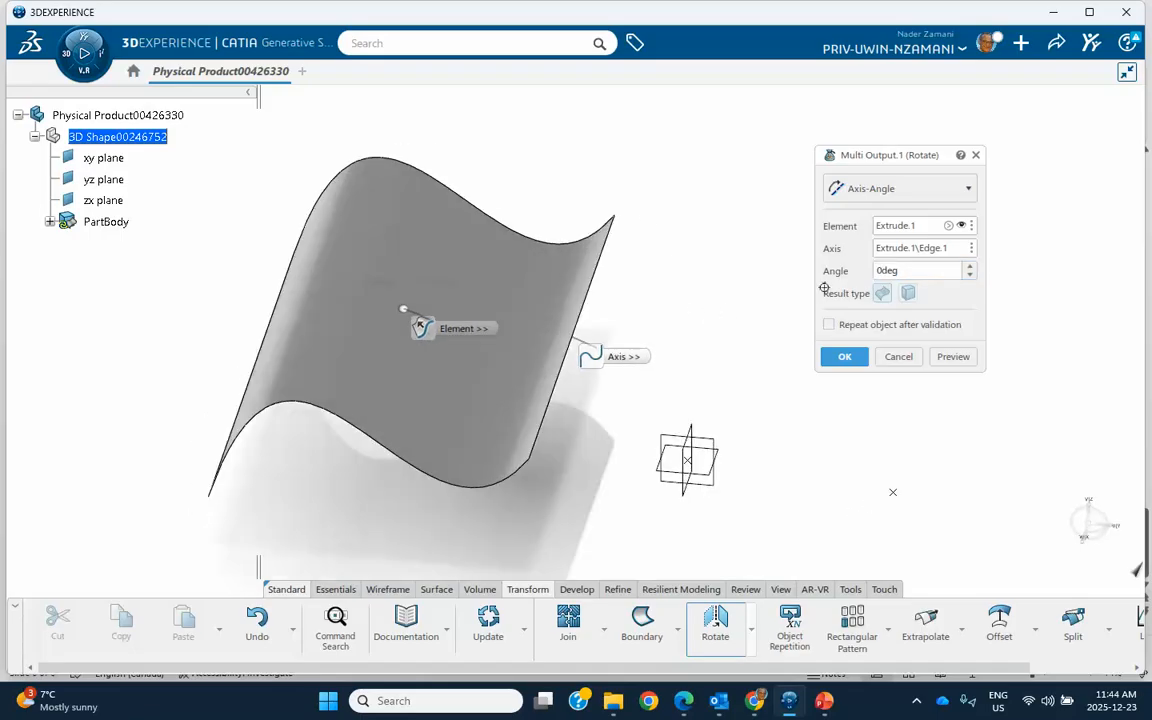
pyautogui.click(971, 268)
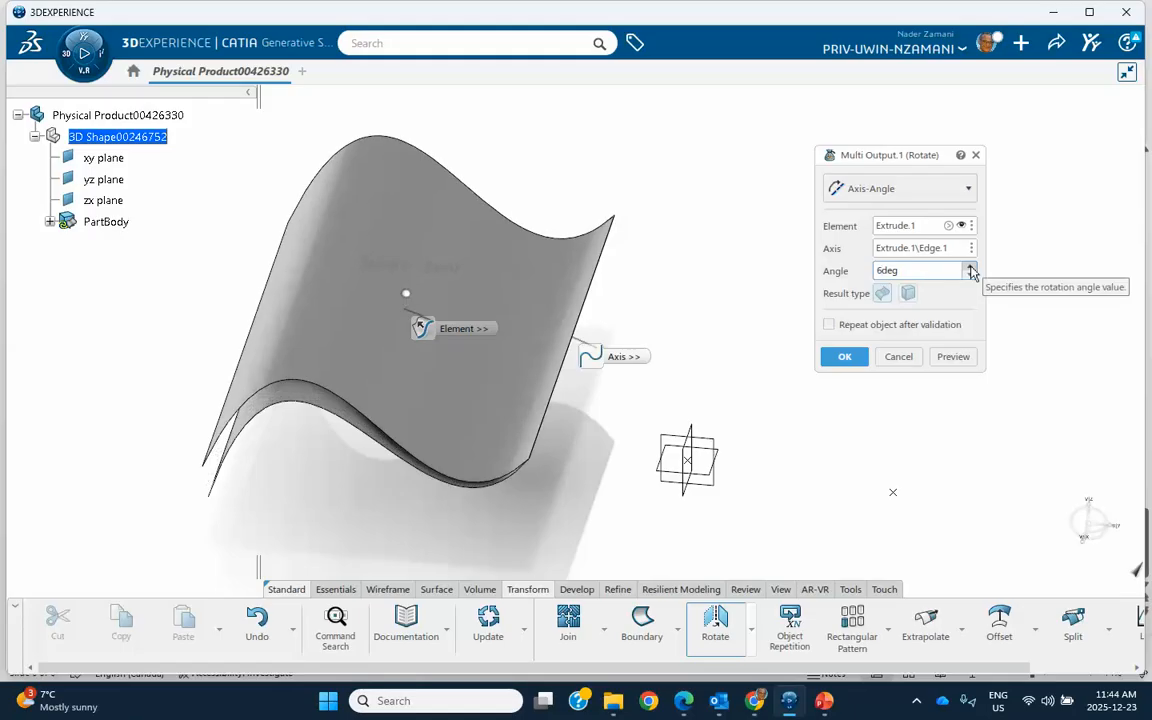
pyautogui.moveTo(971, 273); pyautogui.dragTo(971, 273)
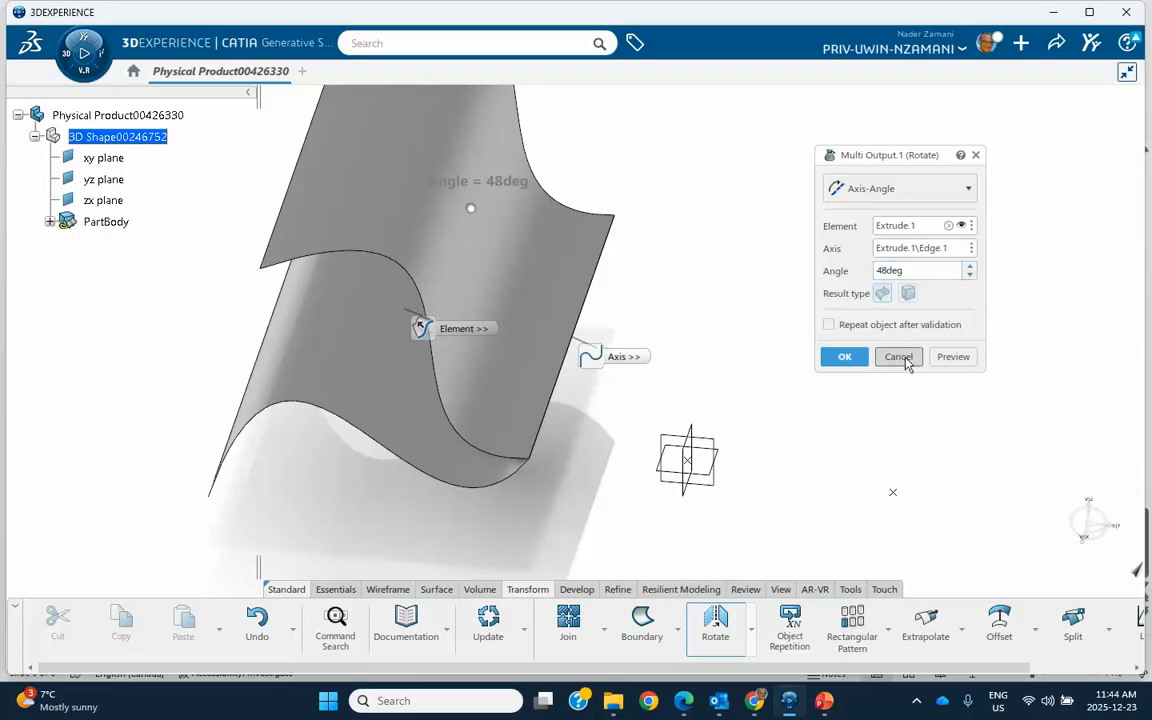
pyautogui.click(898, 356)
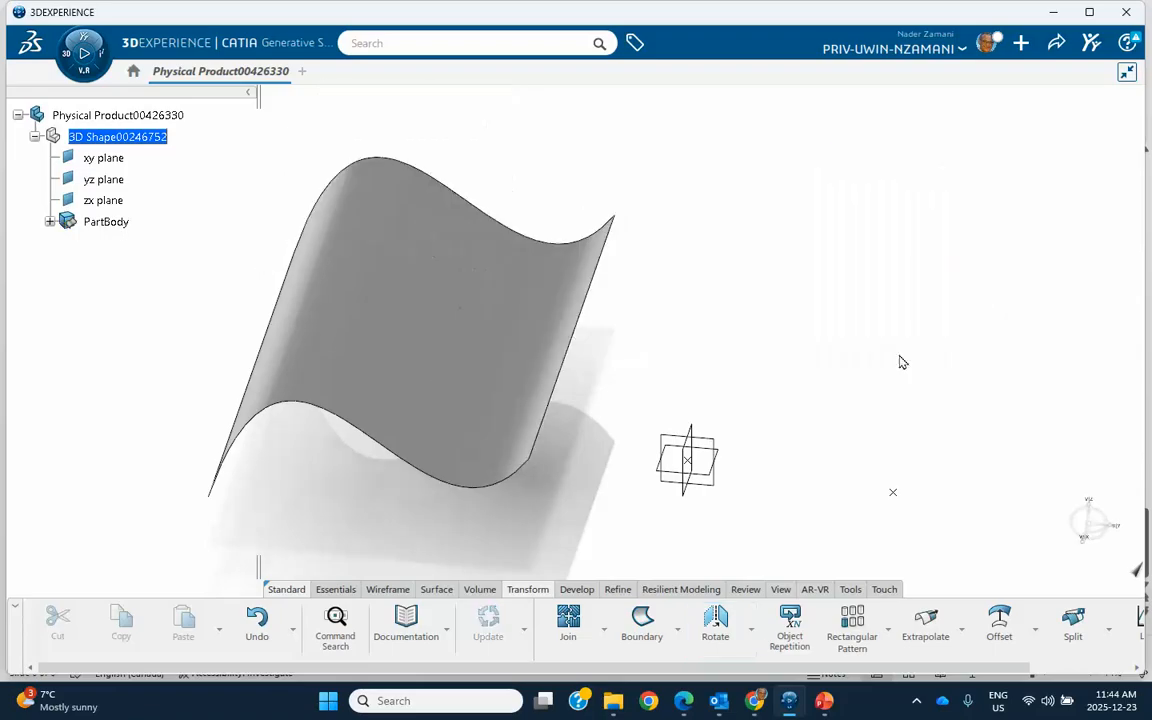
# Step: Set up an Axis-2 Elements rotation of the extruded surface about its straight edge nearest the origin, with Point.2 as first and Point.1 as second element
pyautogui.click(716, 625)
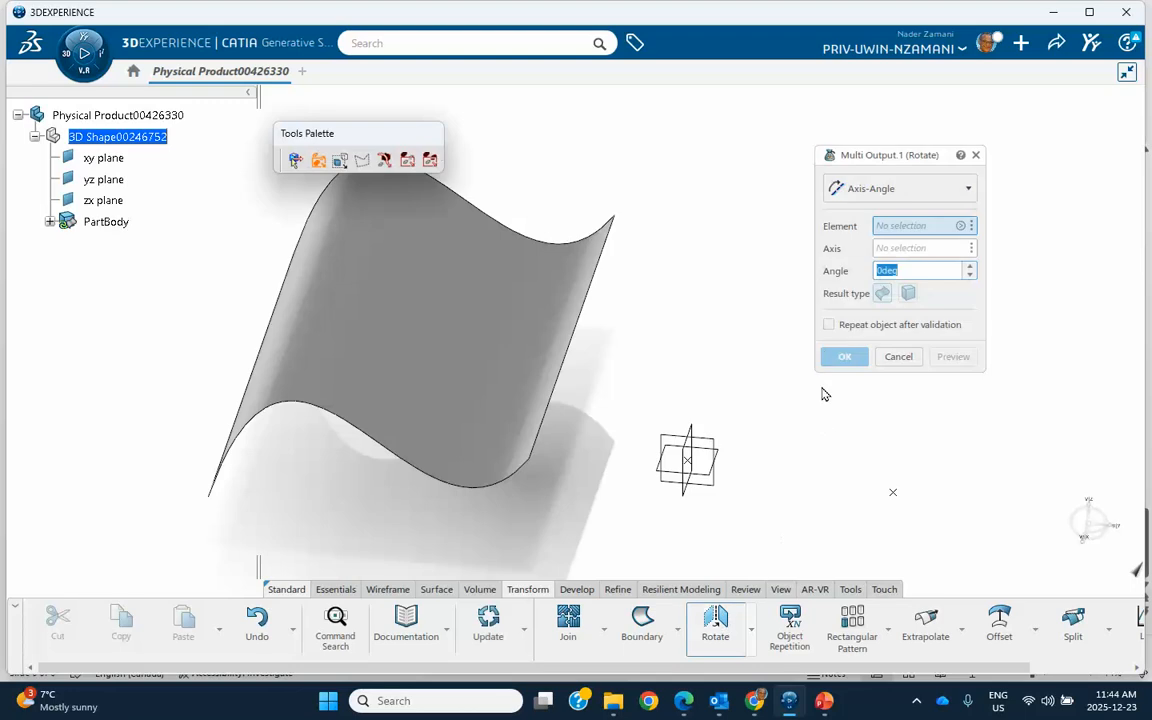
pyautogui.click(893, 190)
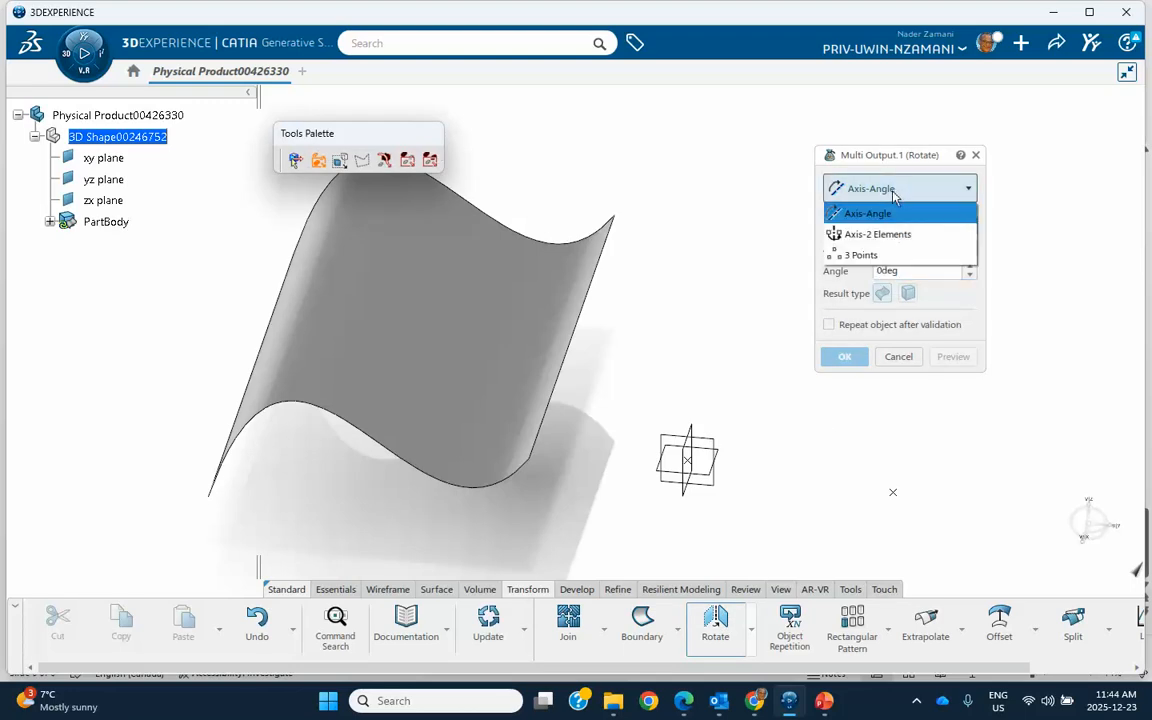
pyautogui.click(861, 236)
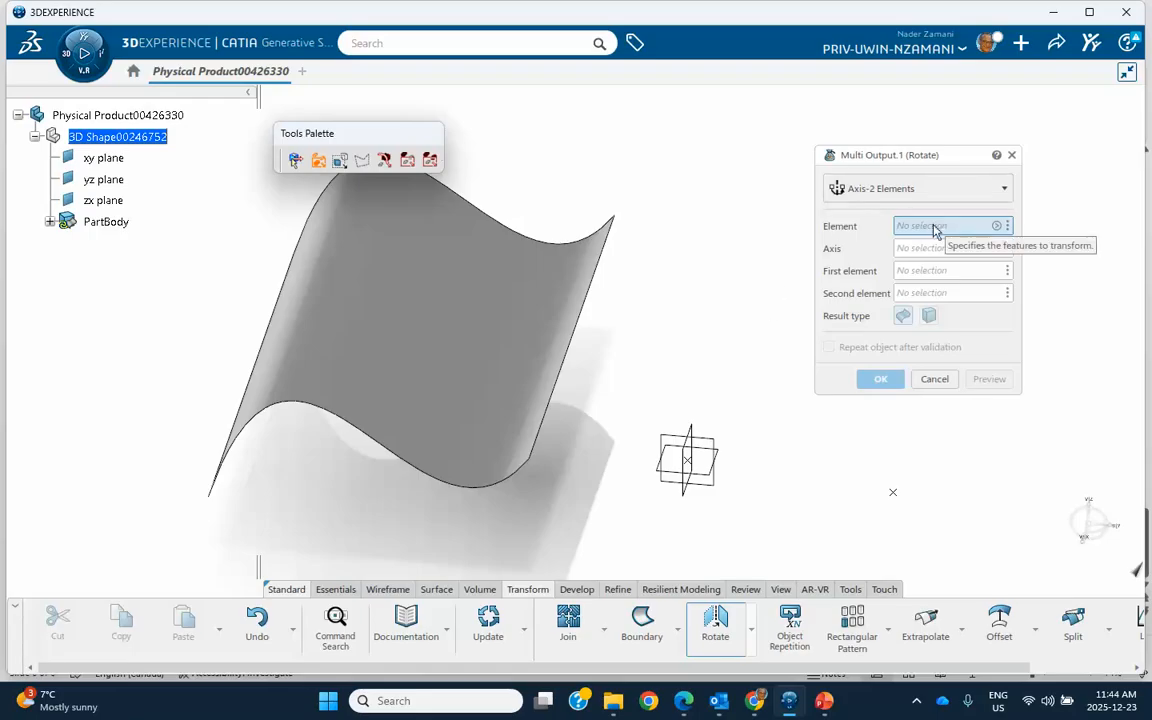
pyautogui.click(432, 258)
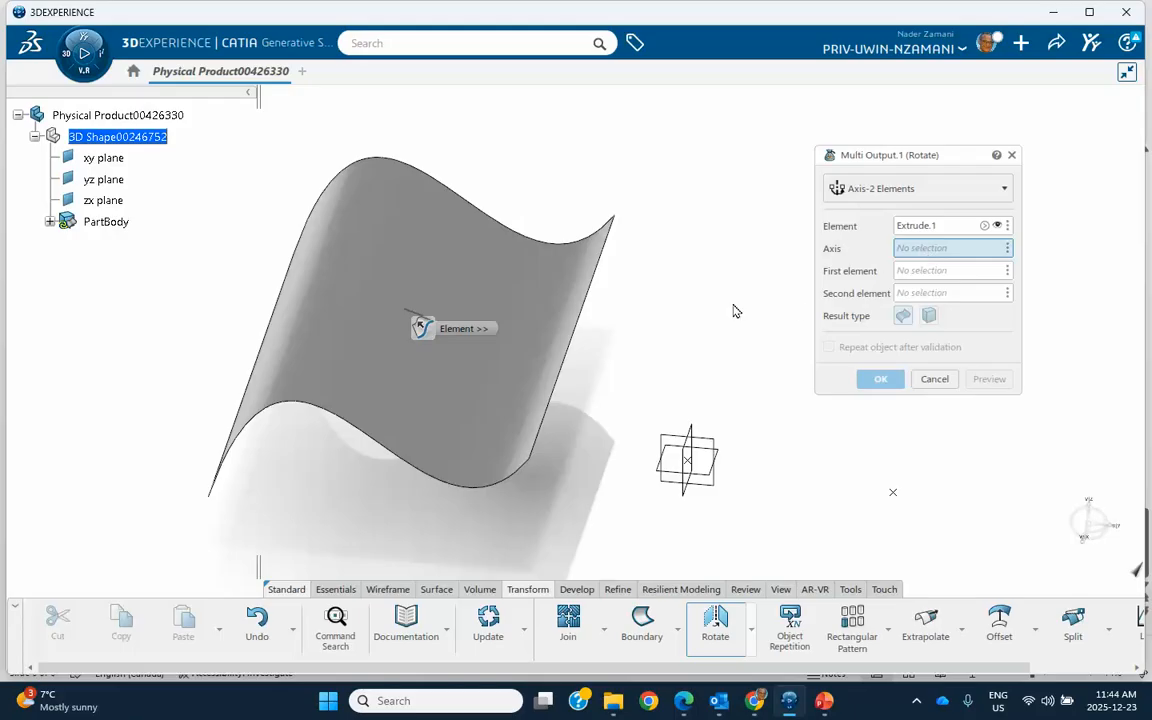
pyautogui.click(589, 328)
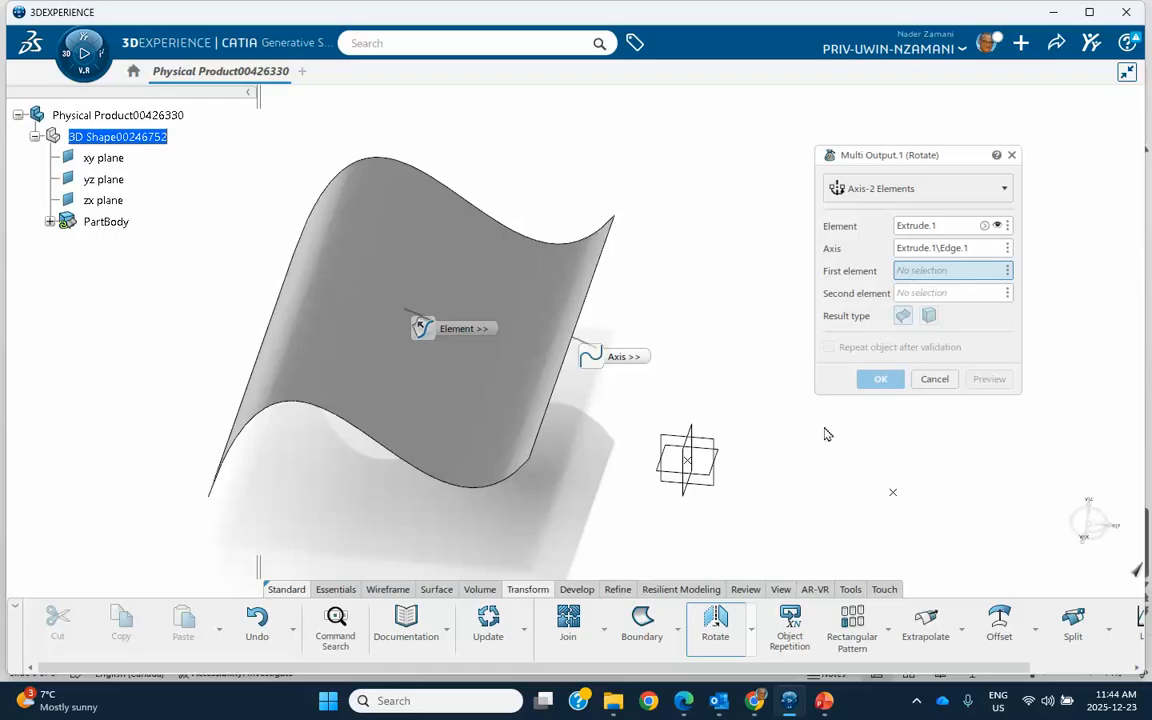
pyautogui.click(893, 497)
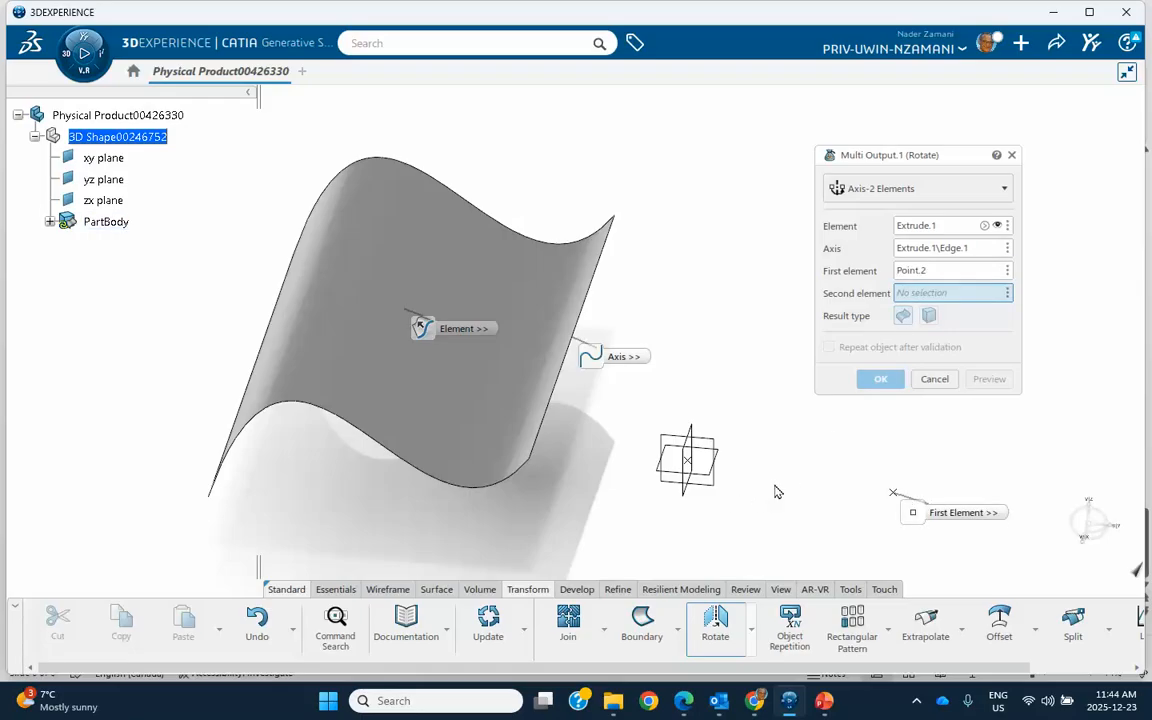
pyautogui.click(692, 465)
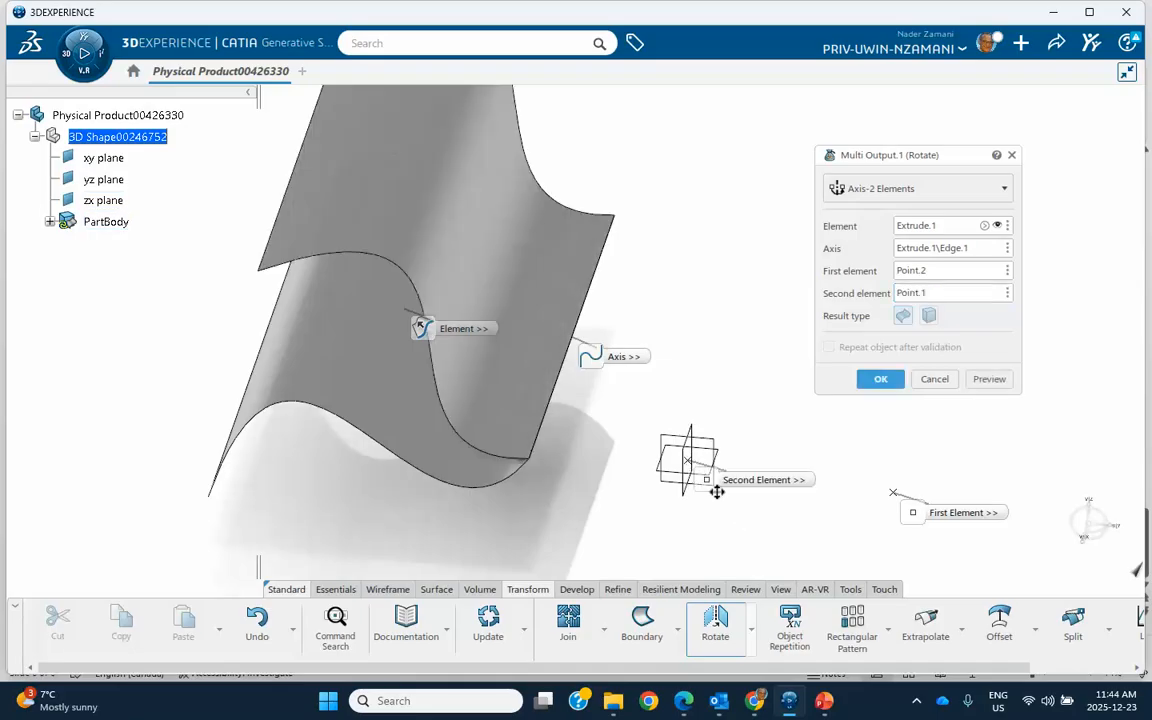
pyautogui.moveTo(741, 517); pyautogui.dragTo(672, 429, button='middle')
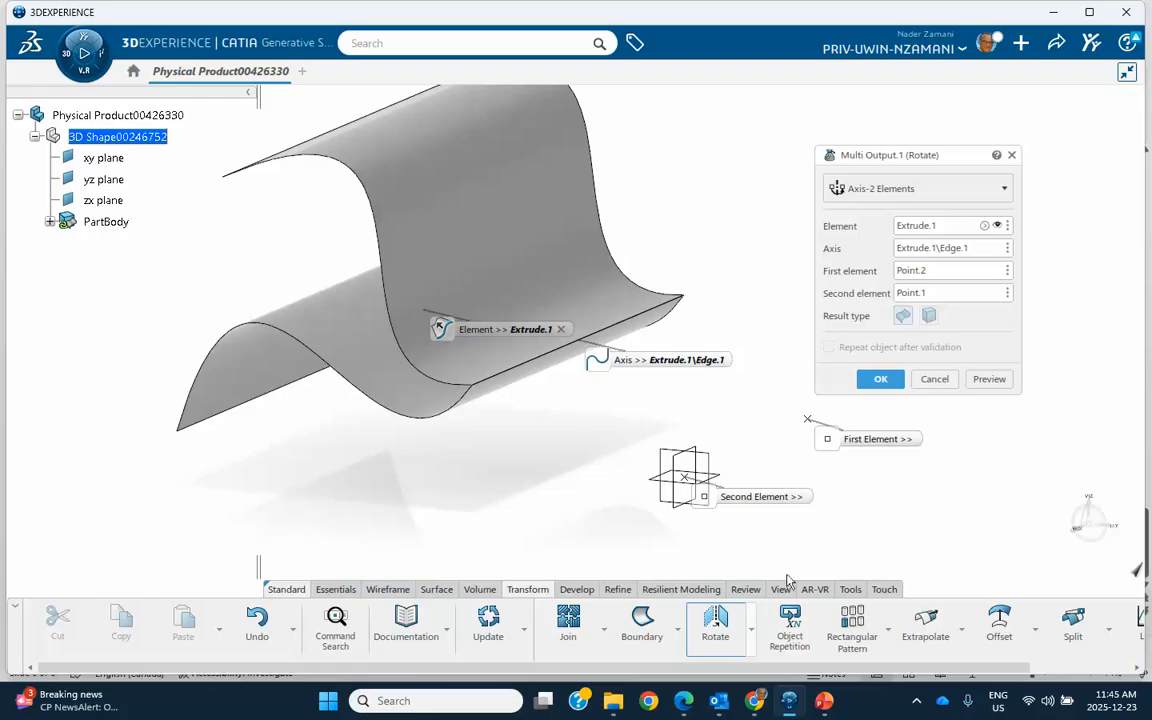
# Step: Switch to the PowerPoint slides, review how the rotation angle is defined for the axis and two-element cases, and return to 3DEXPERIENCE
pyautogui.click(824, 700)
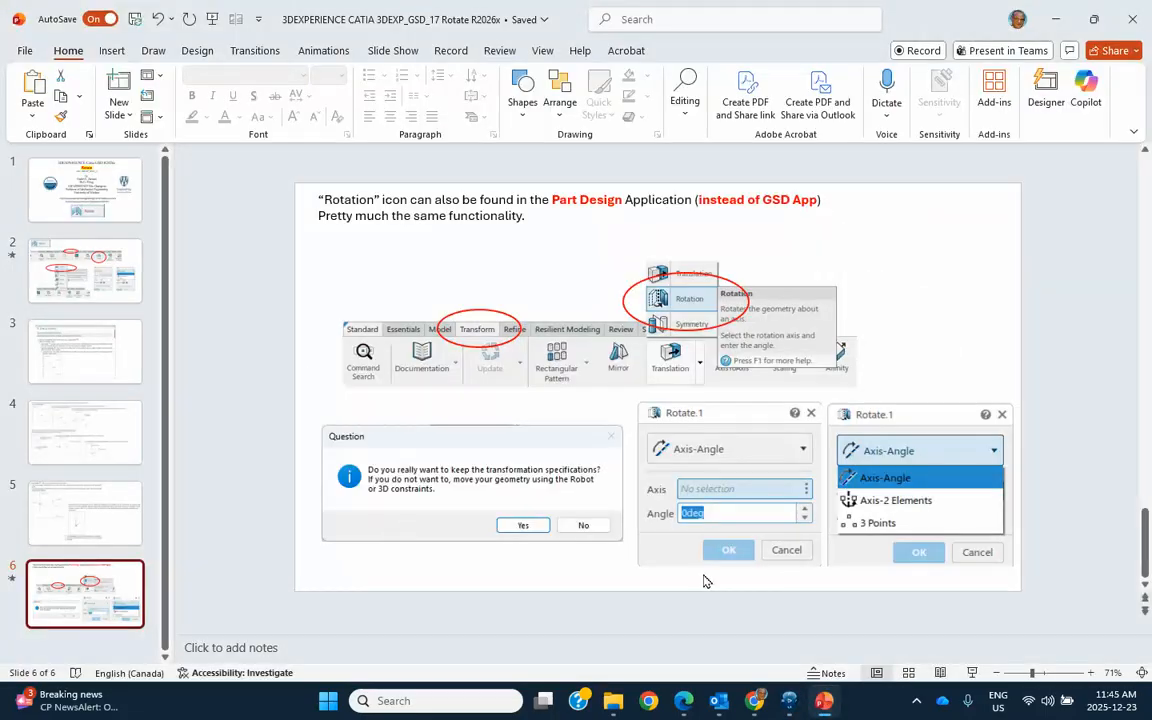
pyautogui.click(88, 390)
pyautogui.click(100, 433)
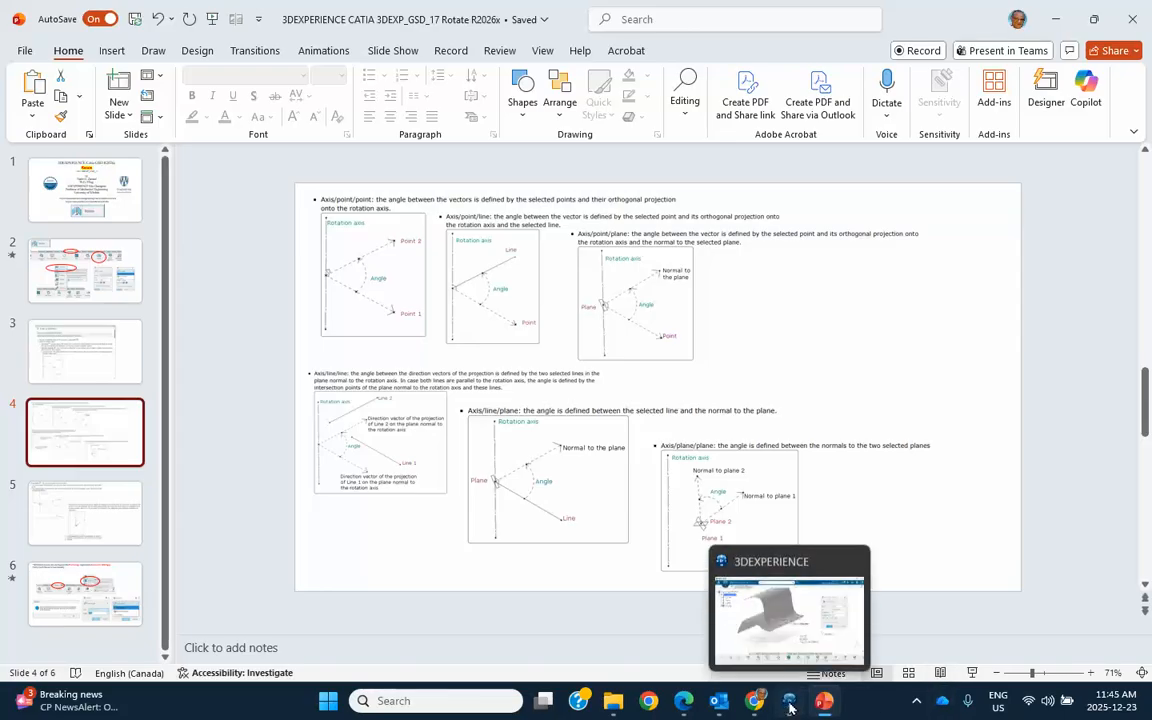
pyautogui.click(780, 574)
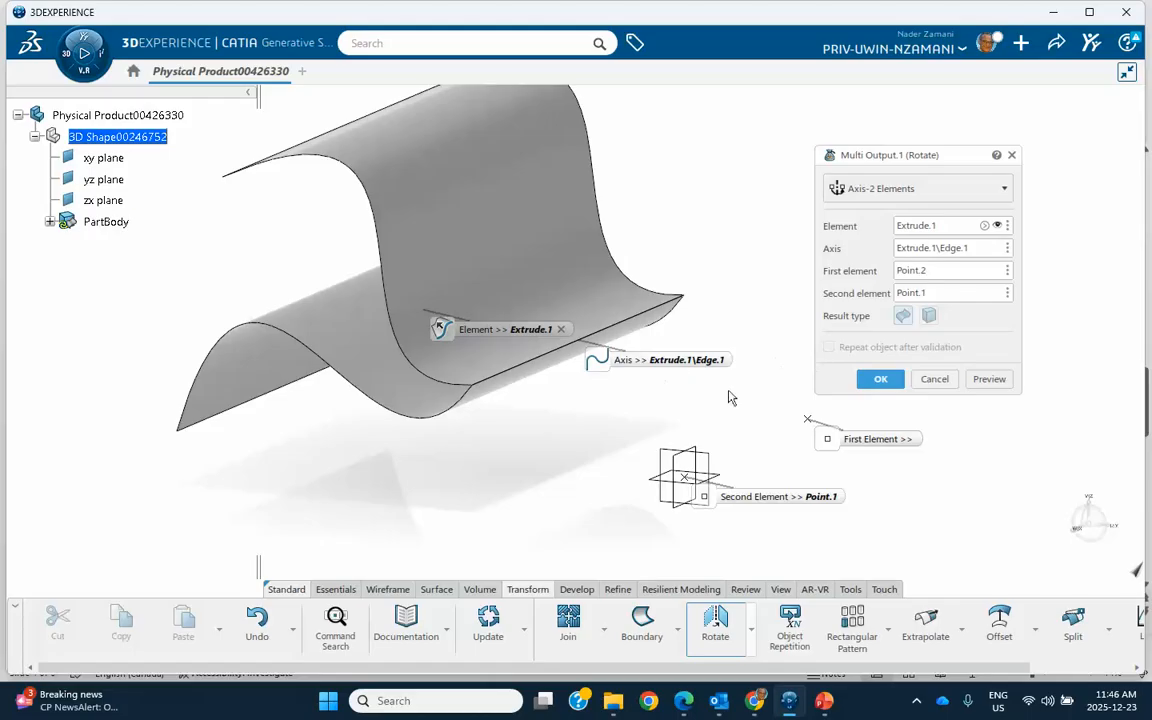
# Step: Confirm the Axis-2 Elements rotation and reopen its definition from the PartBody to review it, closing it without changes
pyautogui.click(880, 379)
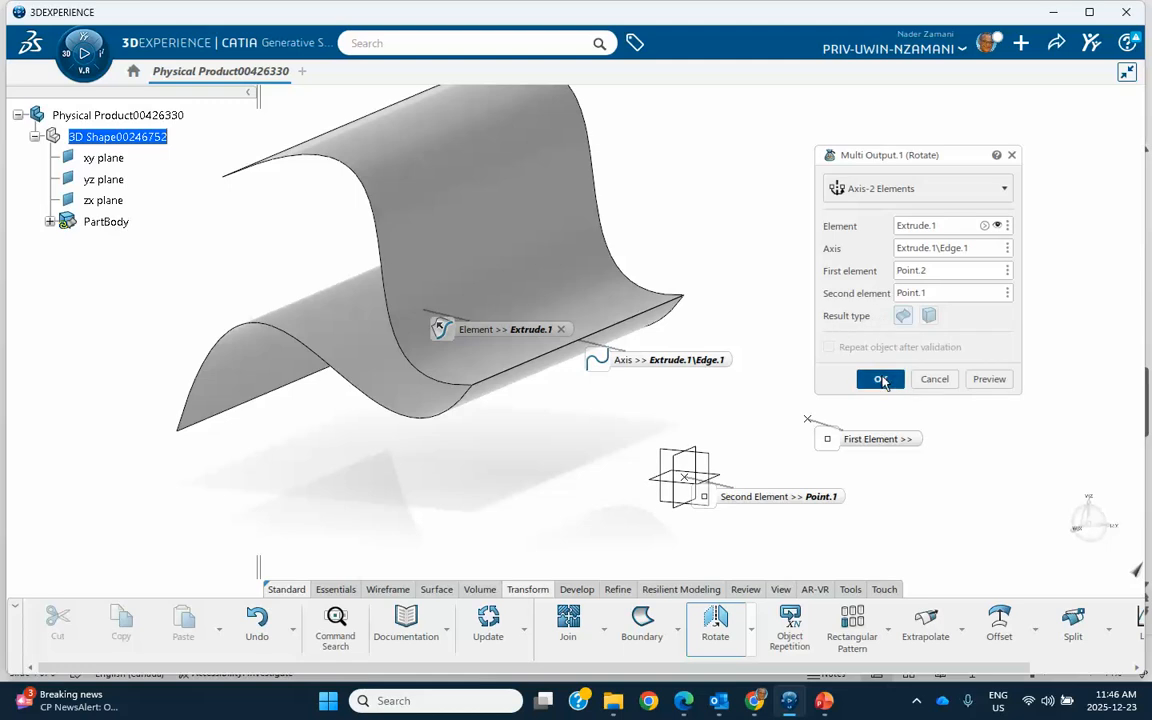
pyautogui.moveTo(670, 415); pyautogui.dragTo(751, 393, button='middle')
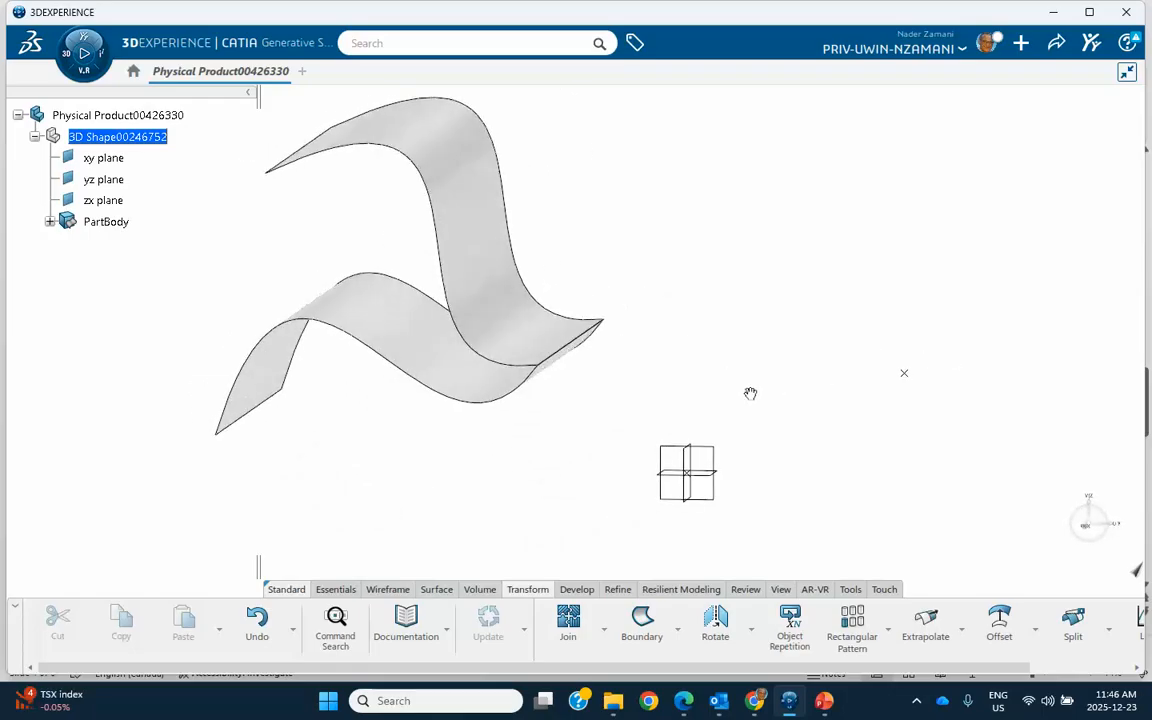
pyautogui.click(49, 222)
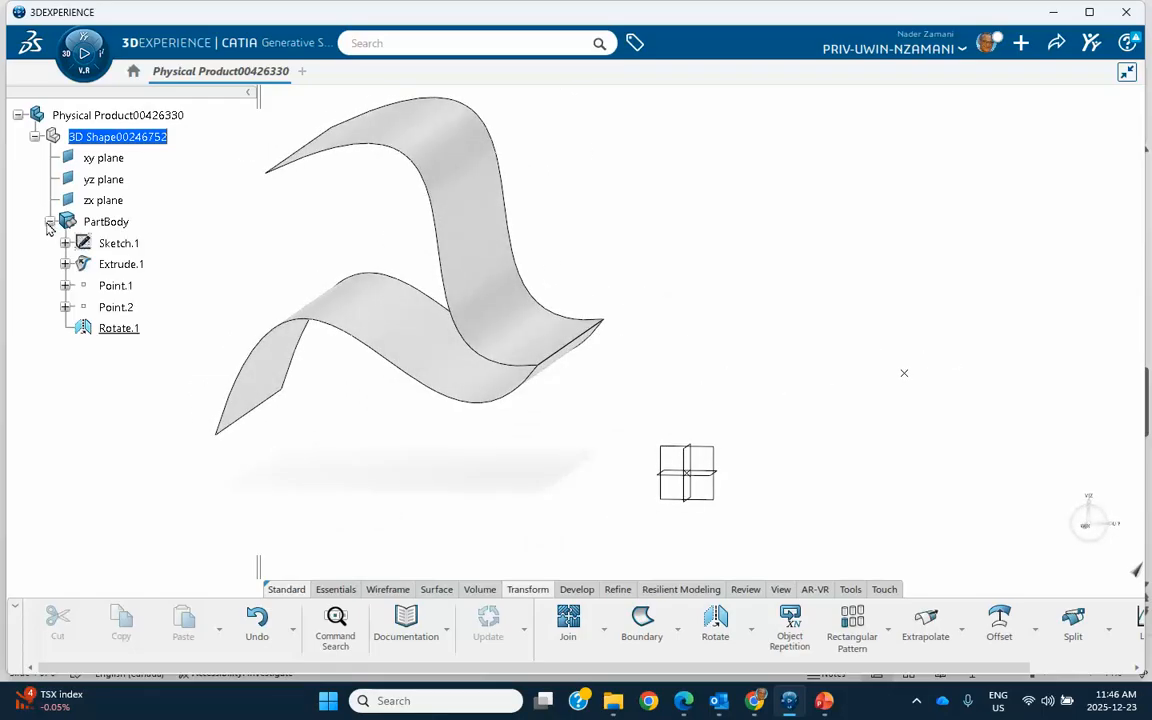
pyautogui.doubleClick(110, 328)
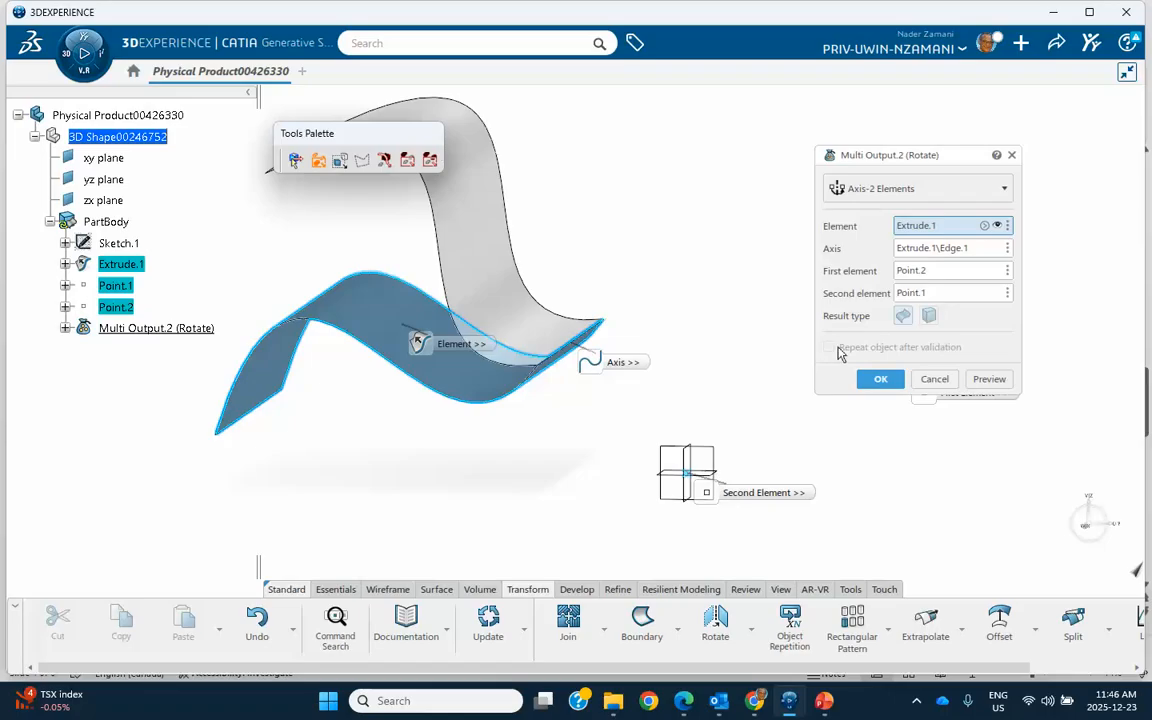
pyautogui.click(934, 379)
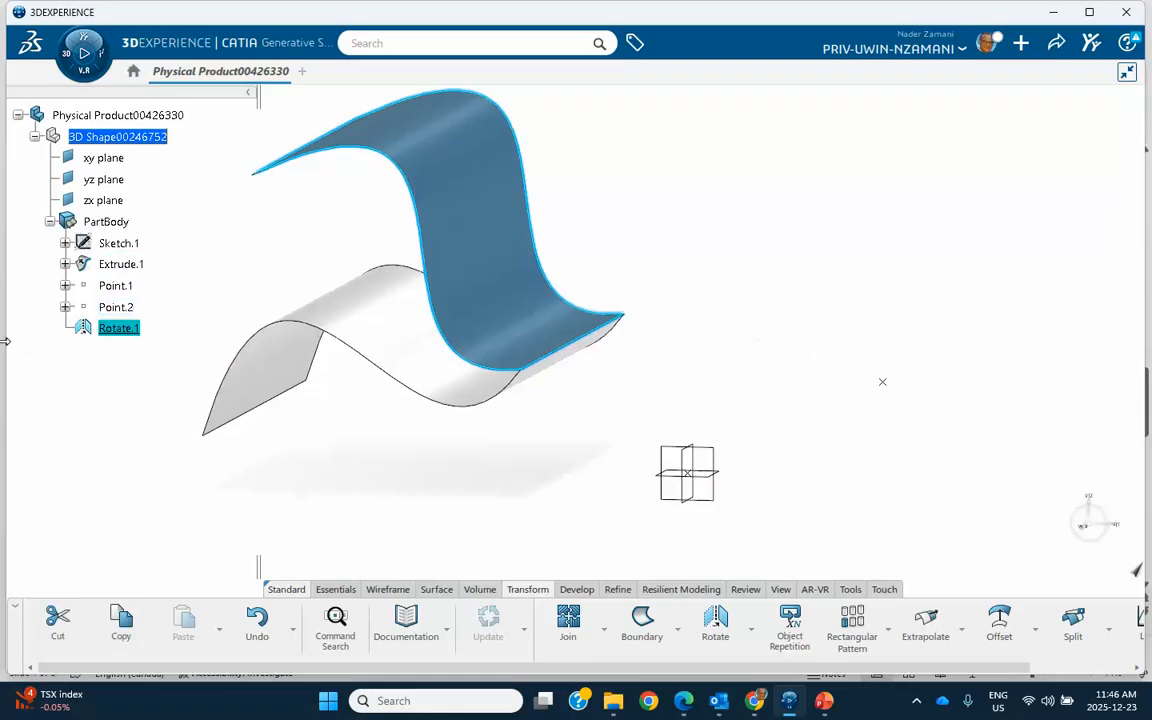
# Step: Delete the Rotate.1 feature from the PartBody
pyautogui.rightClick(126, 330)
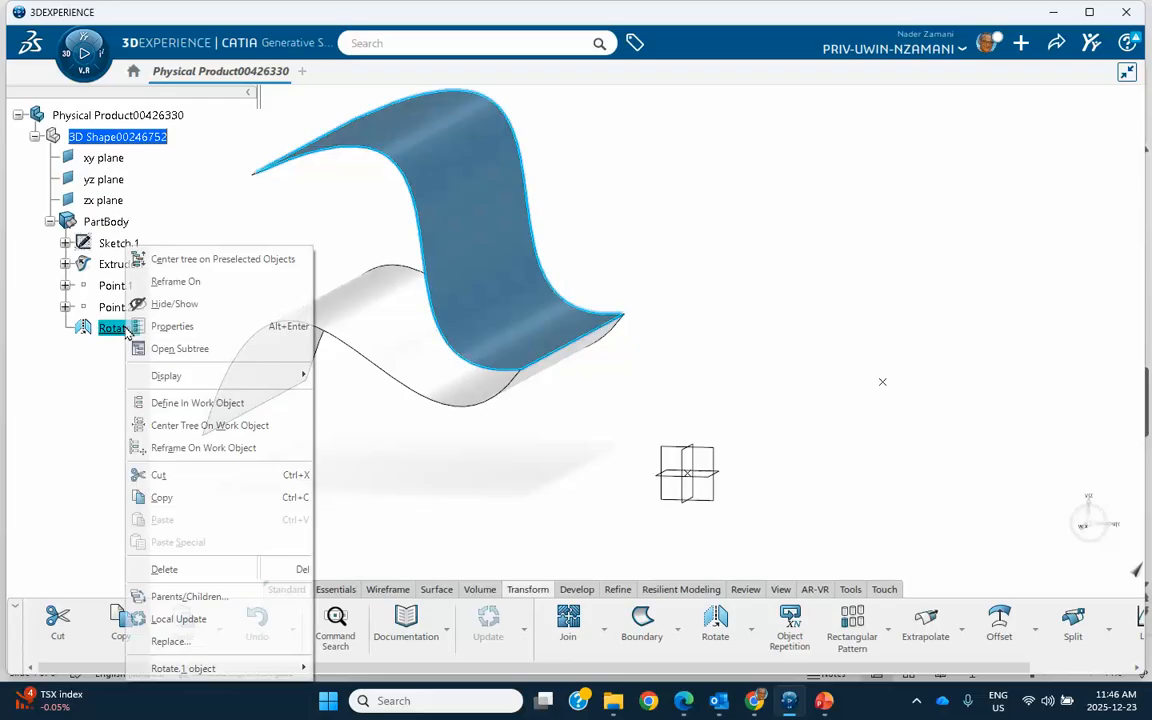
pyautogui.click(164, 569)
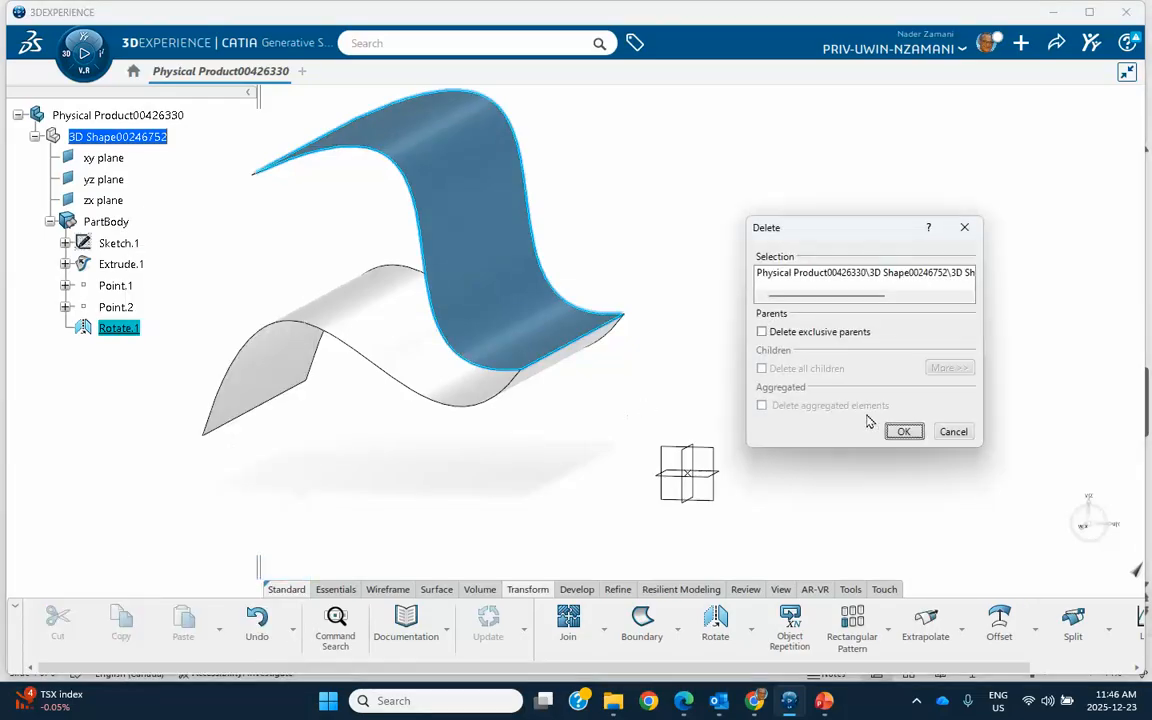
pyautogui.press('Return')
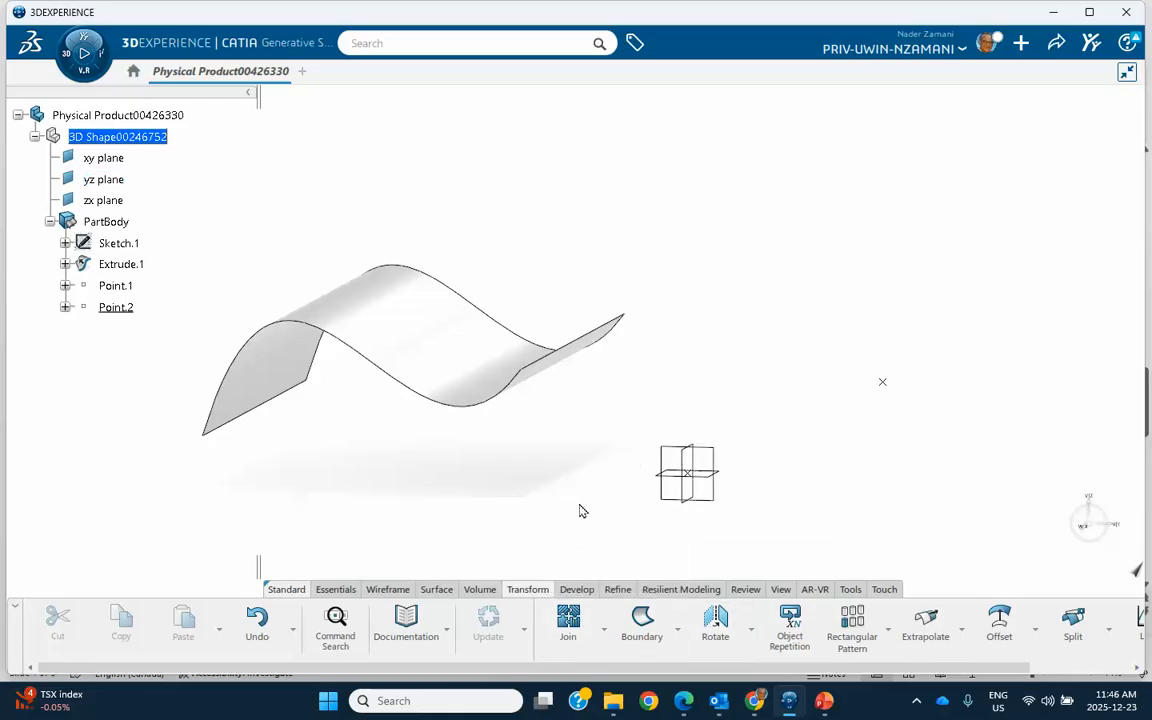
pyautogui.click(715, 622)
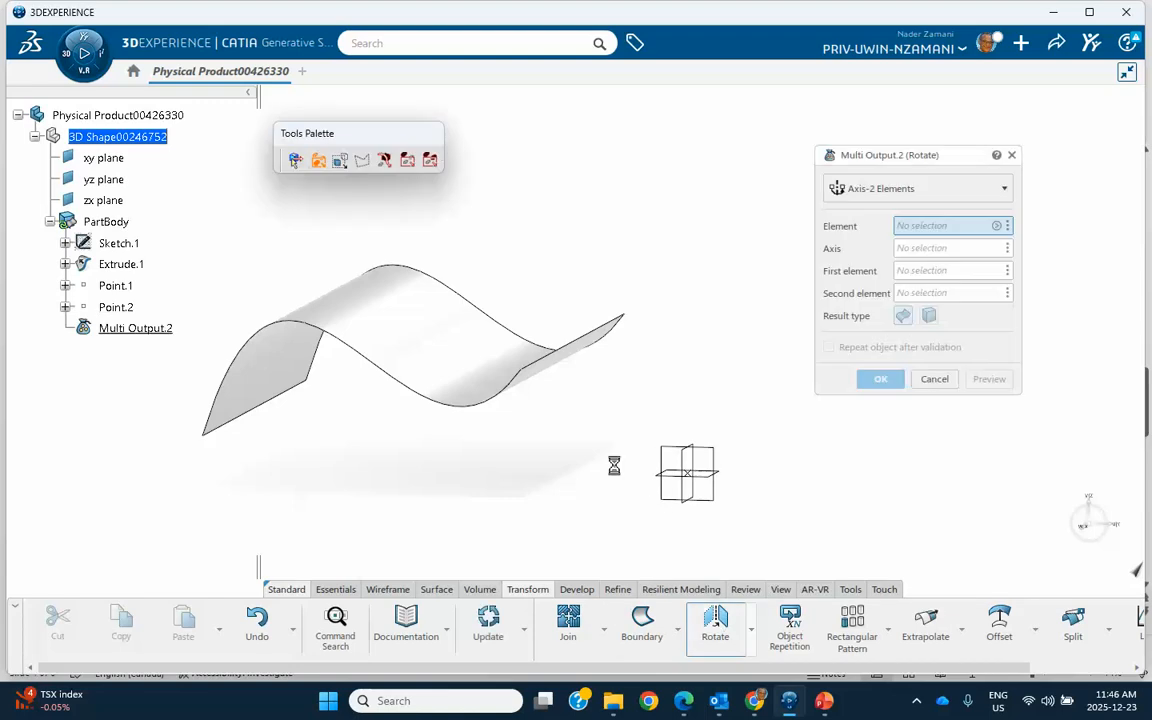
pyautogui.moveTo(603, 421)
pyautogui.mouseDown(button='middle')
pyautogui.moveTo(607, 440)
pyautogui.moveTo(635, 421)
pyautogui.mouseUp(button='middle')
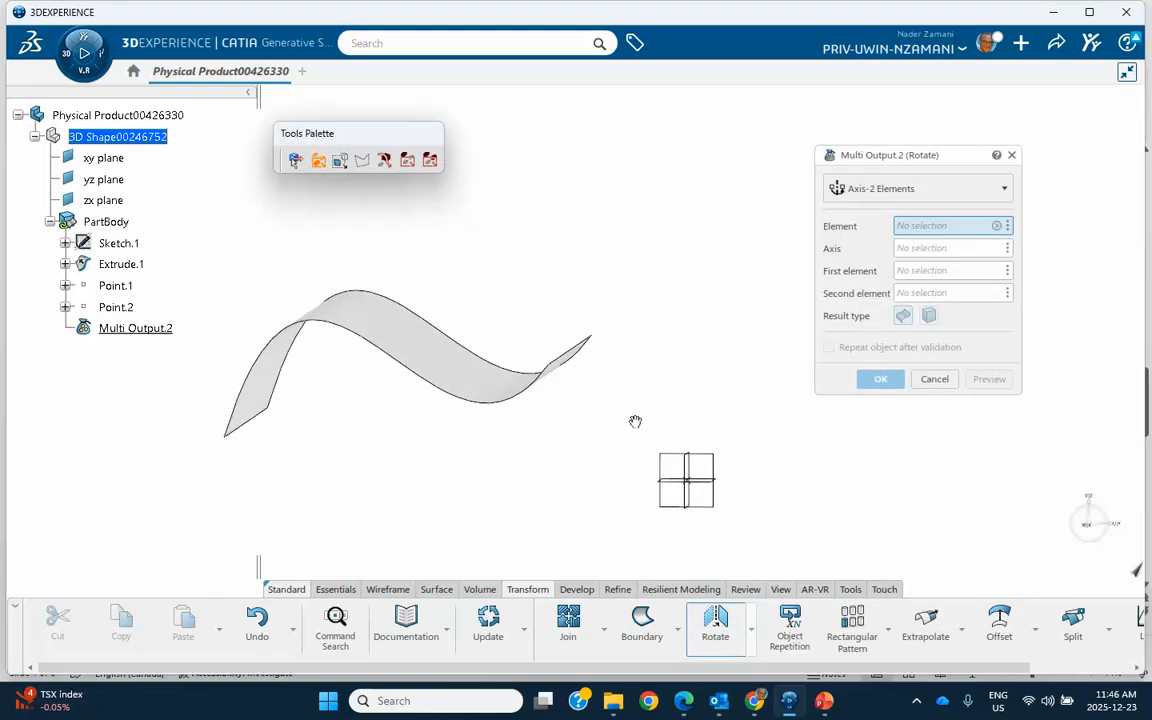
pyautogui.click(389, 326)
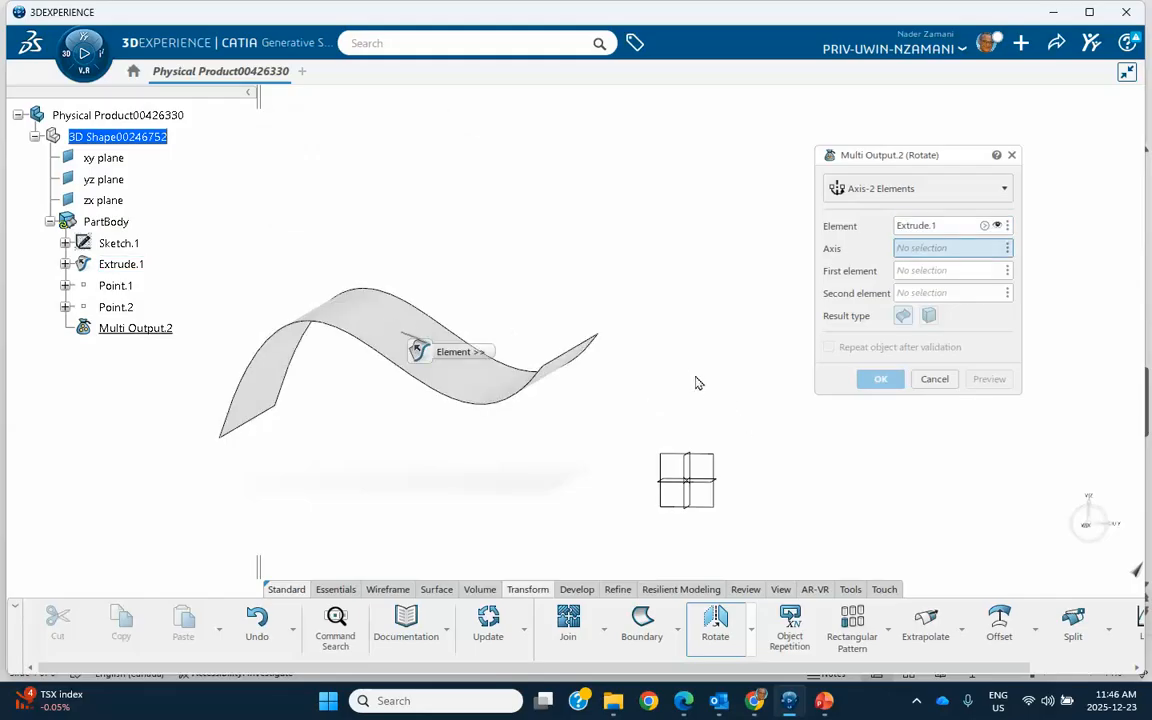
pyautogui.moveTo(633, 375)
pyautogui.mouseDown(button='middle')
pyautogui.moveTo(612, 347)
pyautogui.moveTo(612, 424)
pyautogui.moveTo(573, 354)
pyautogui.mouseUp(button='middle')
pyautogui.click(572, 326)
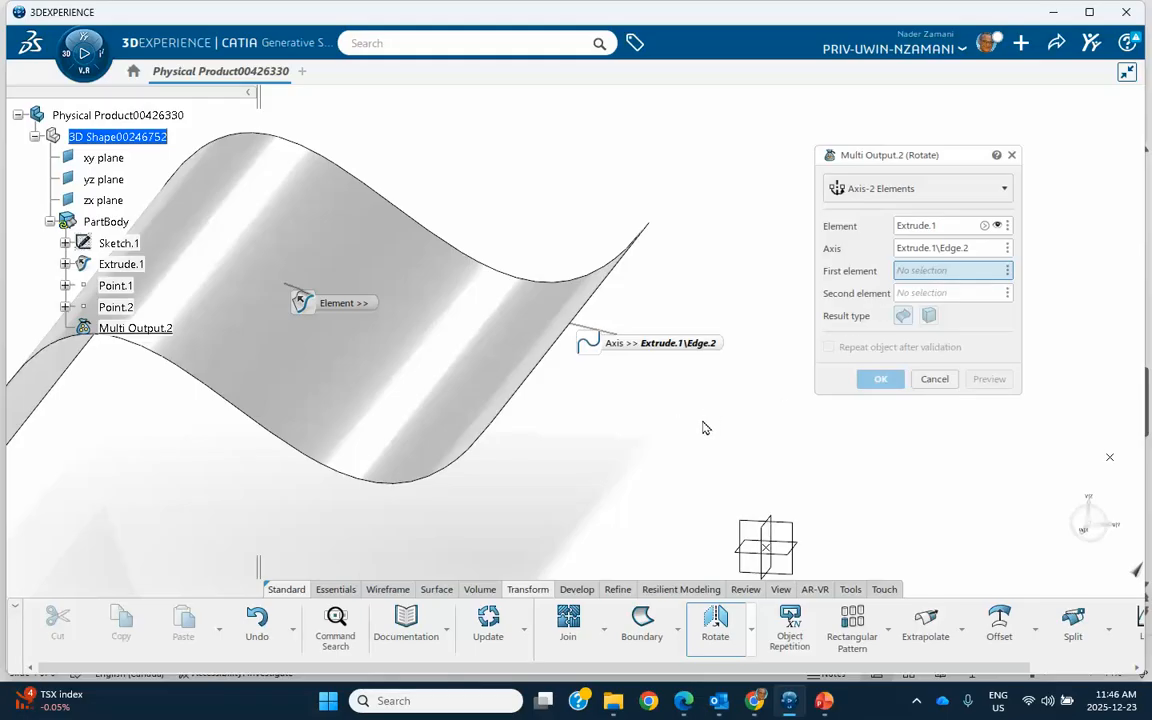
pyautogui.click(884, 194)
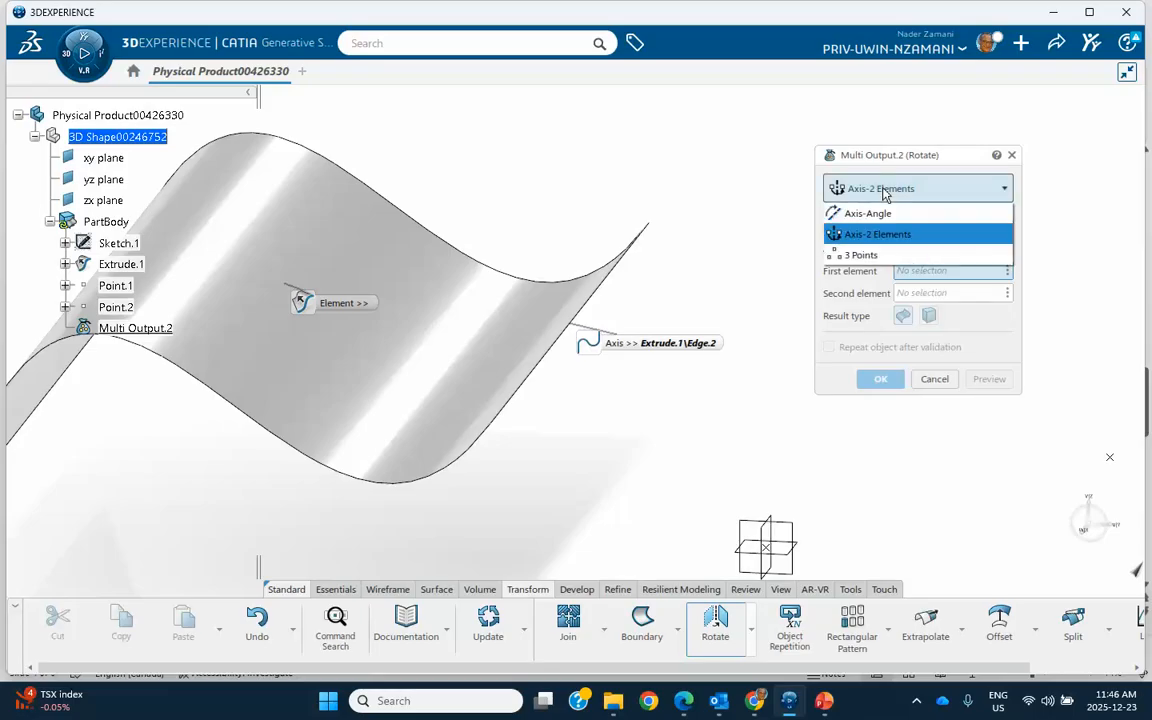
pyautogui.click(838, 213)
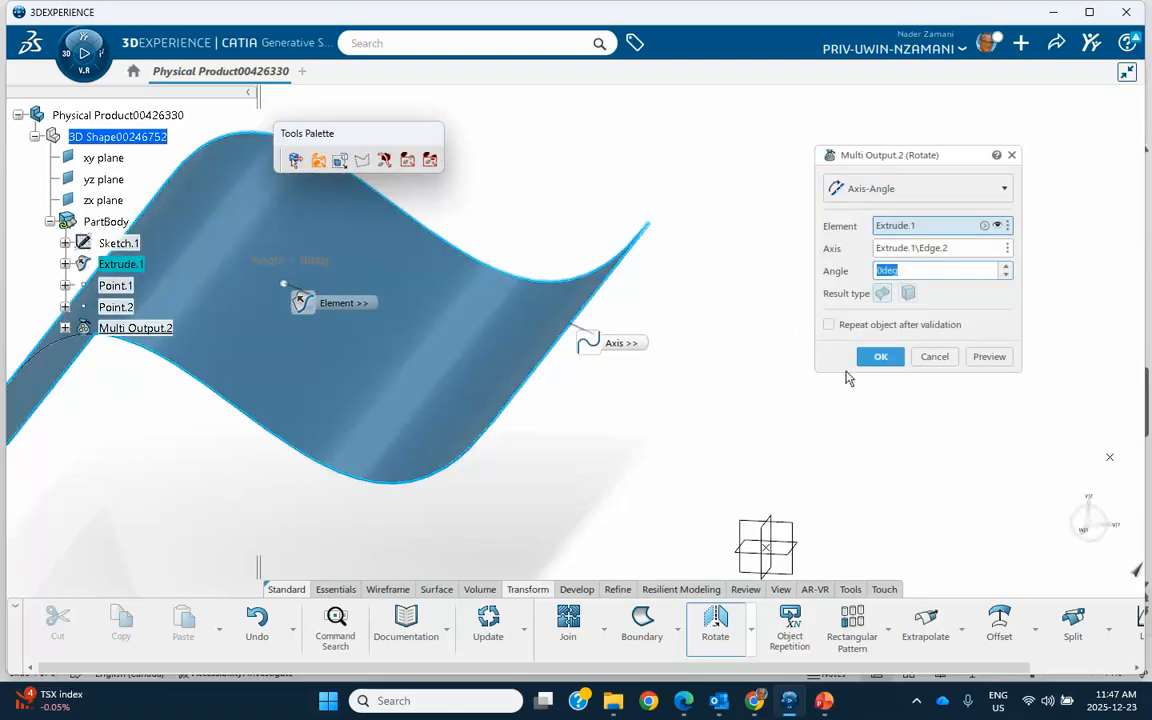
pyautogui.click(934, 357)
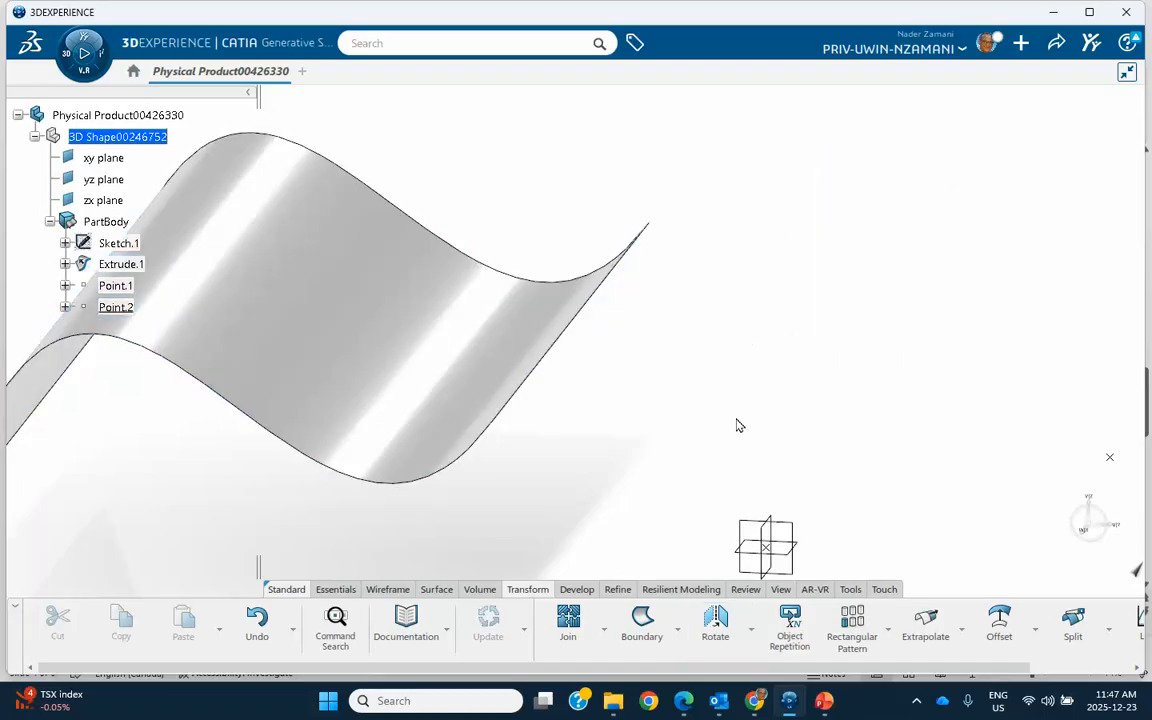
# Step: Set up an Axis-Angle rotation of the extruded surface with its straight edge nearest the origin as the axis
pyautogui.click(713, 622)
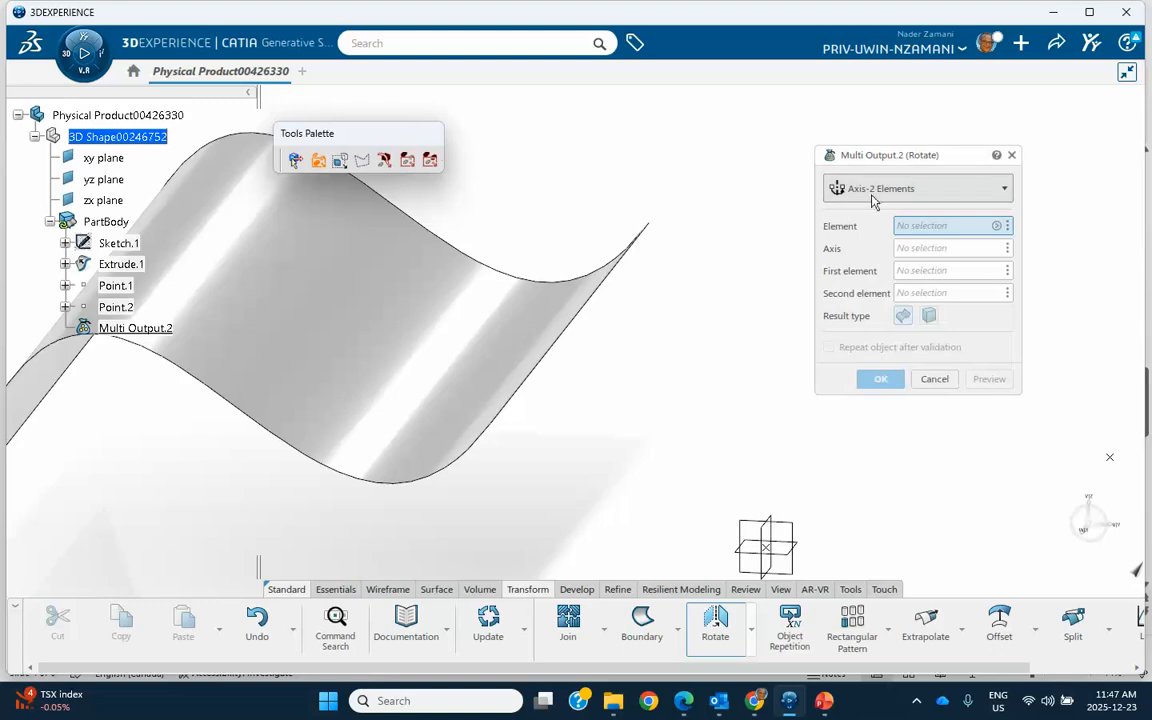
pyautogui.click(878, 191)
pyautogui.click(862, 214)
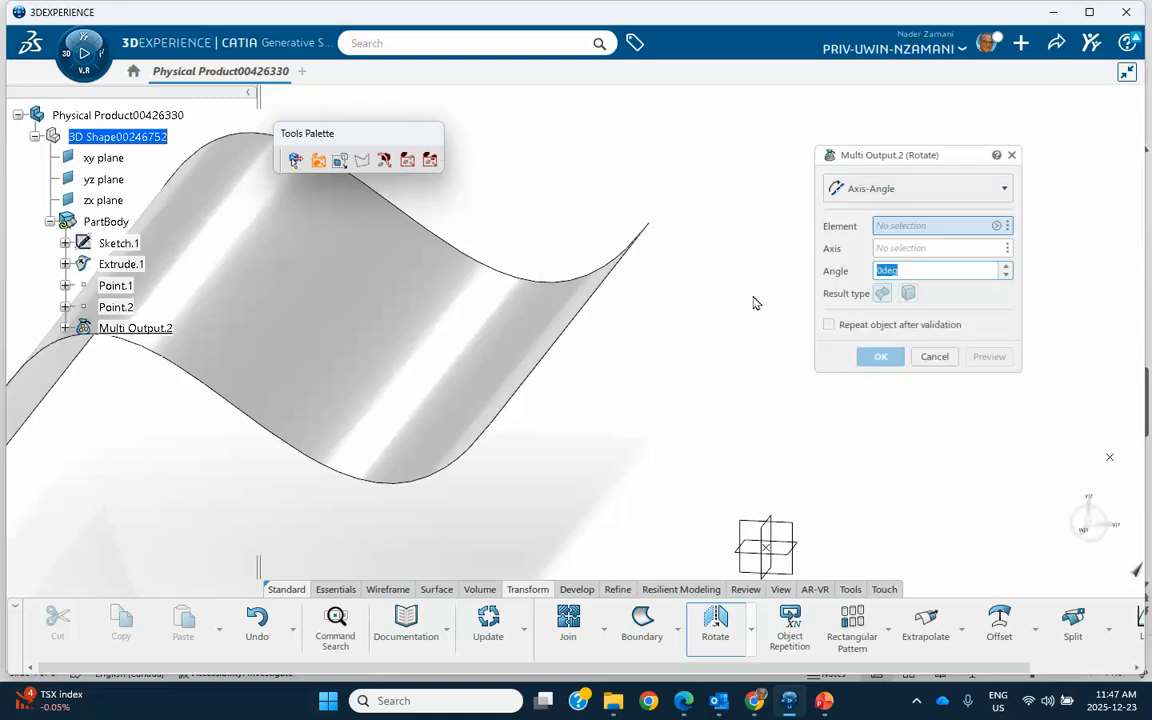
pyautogui.click(360, 291)
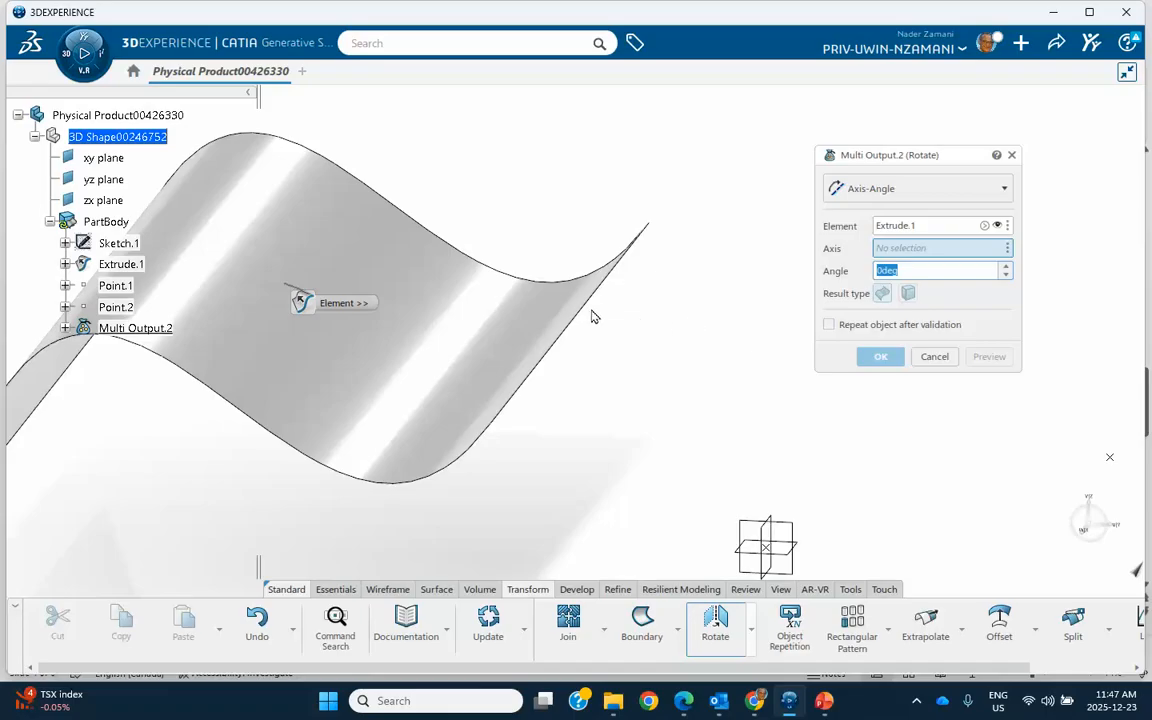
pyautogui.click(588, 314)
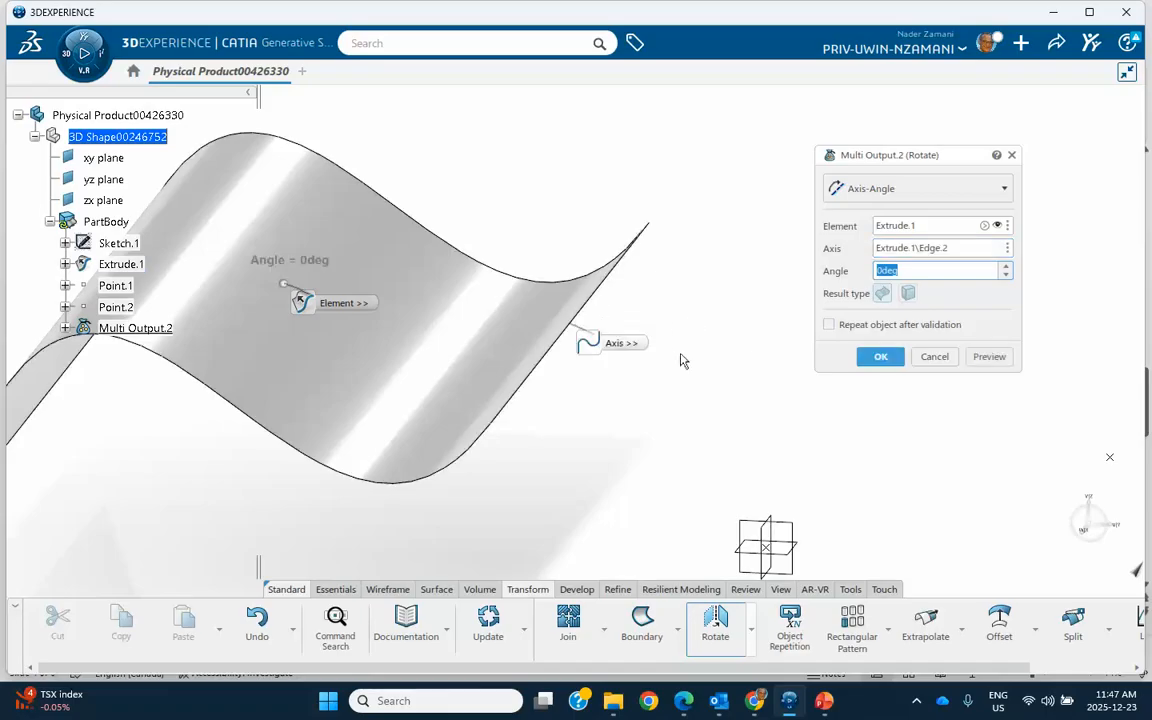
# Step: Set the rotation angle to 10 degrees and confirm the rotation with object repetition after validation enabled
pyautogui.click(1007, 267)
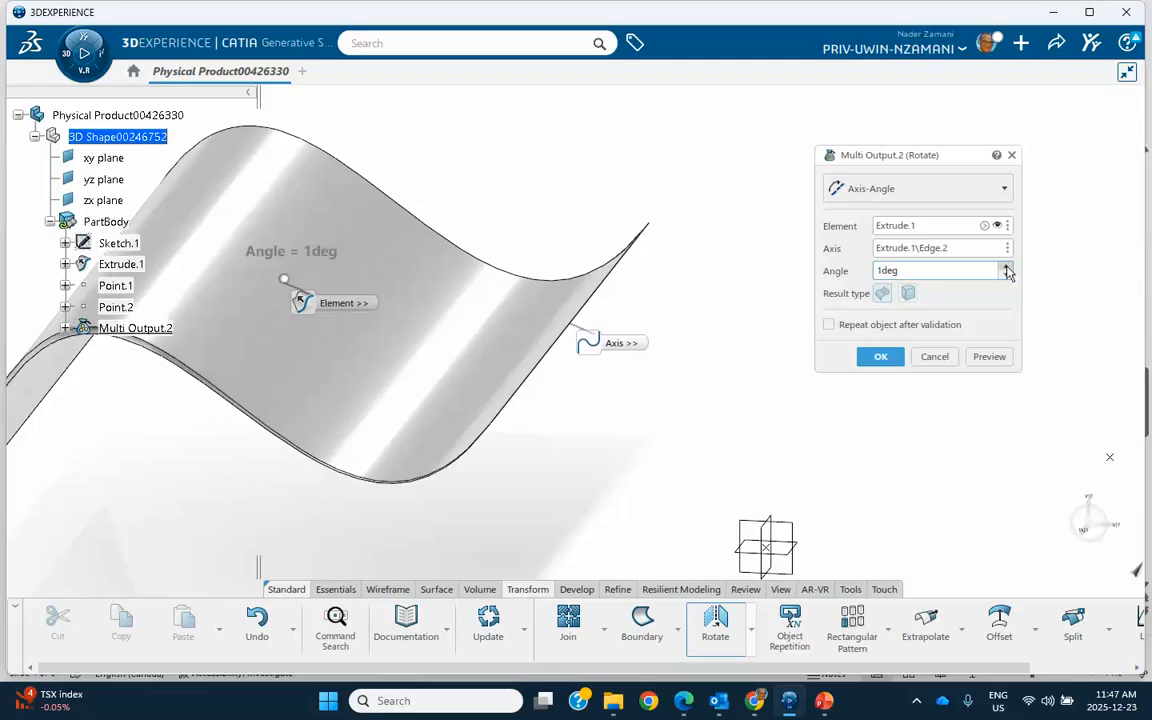
pyautogui.click(1007, 267)
pyautogui.click(1007, 267)
pyautogui.click(1007, 267)
pyautogui.click(1007, 267)
pyautogui.click(1007, 267)
pyautogui.click(1007, 267)
pyautogui.click(1007, 267)
pyautogui.click(1007, 267)
pyautogui.click(1007, 267)
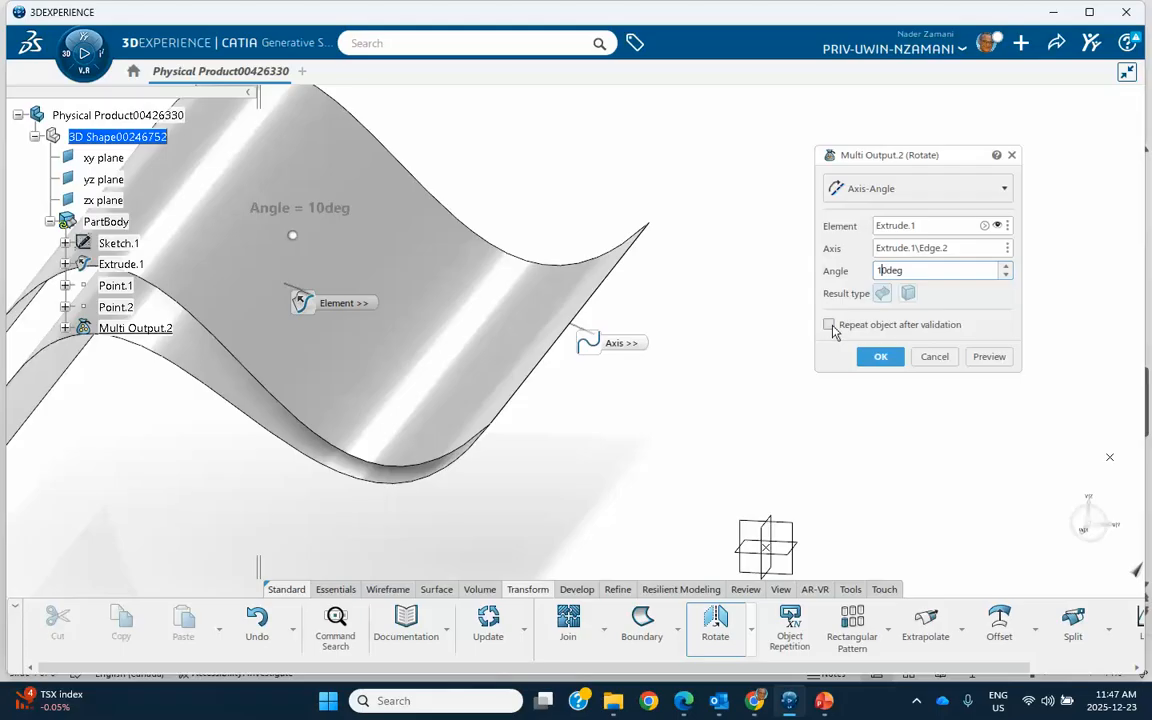
pyautogui.click(829, 325)
pyautogui.click(880, 357)
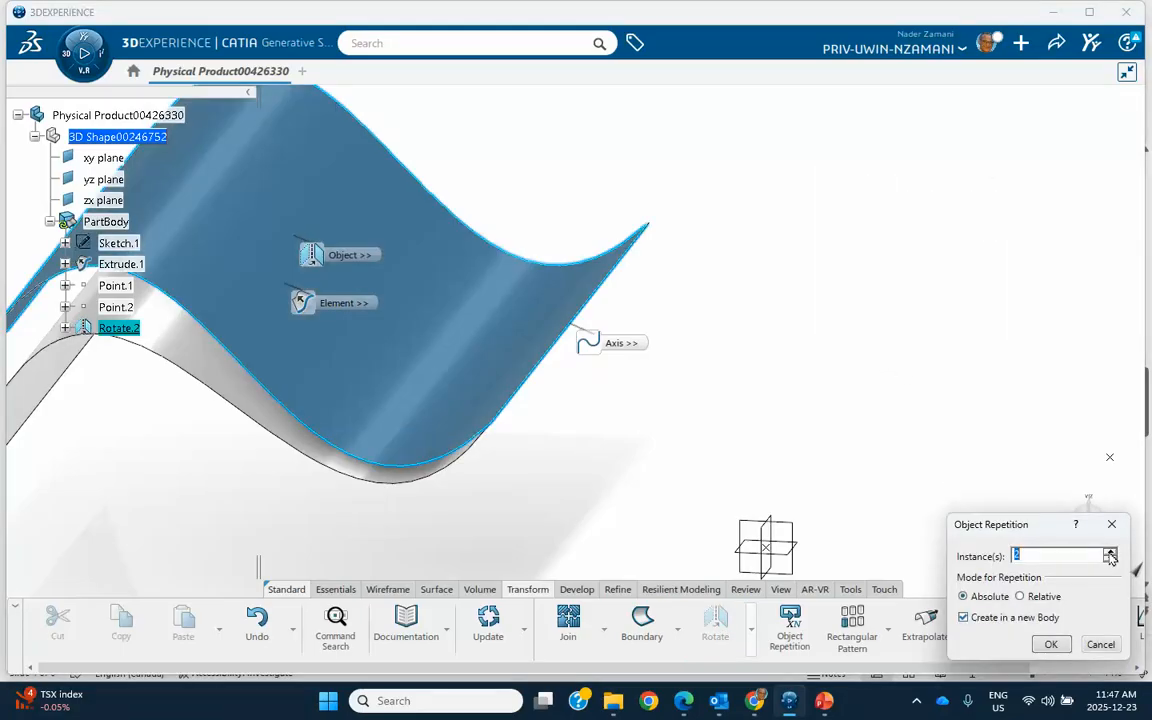
# Step: Repeat the rotated surface with 4 instances in absolute mode, created in a new body
pyautogui.click(1032, 555)
pyautogui.press('BackSpace')
pyautogui.write('4')
pyautogui.click(1050, 645)
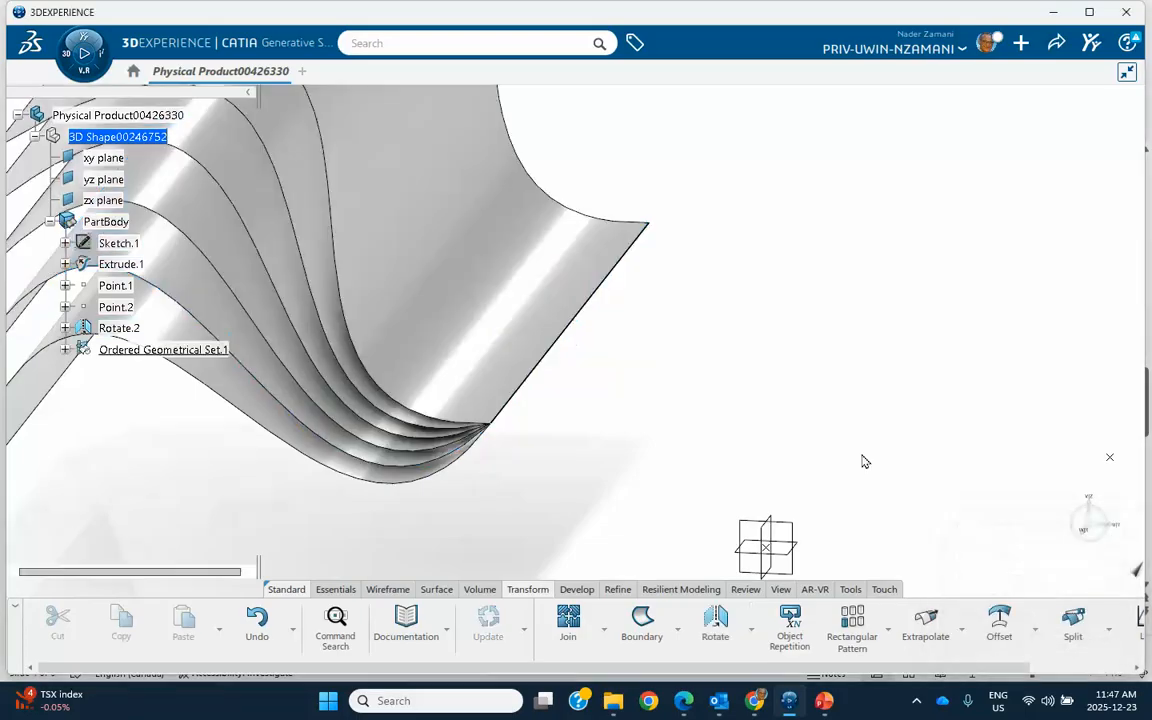
pyautogui.moveTo(733, 419); pyautogui.dragTo(902, 487, button='middle')
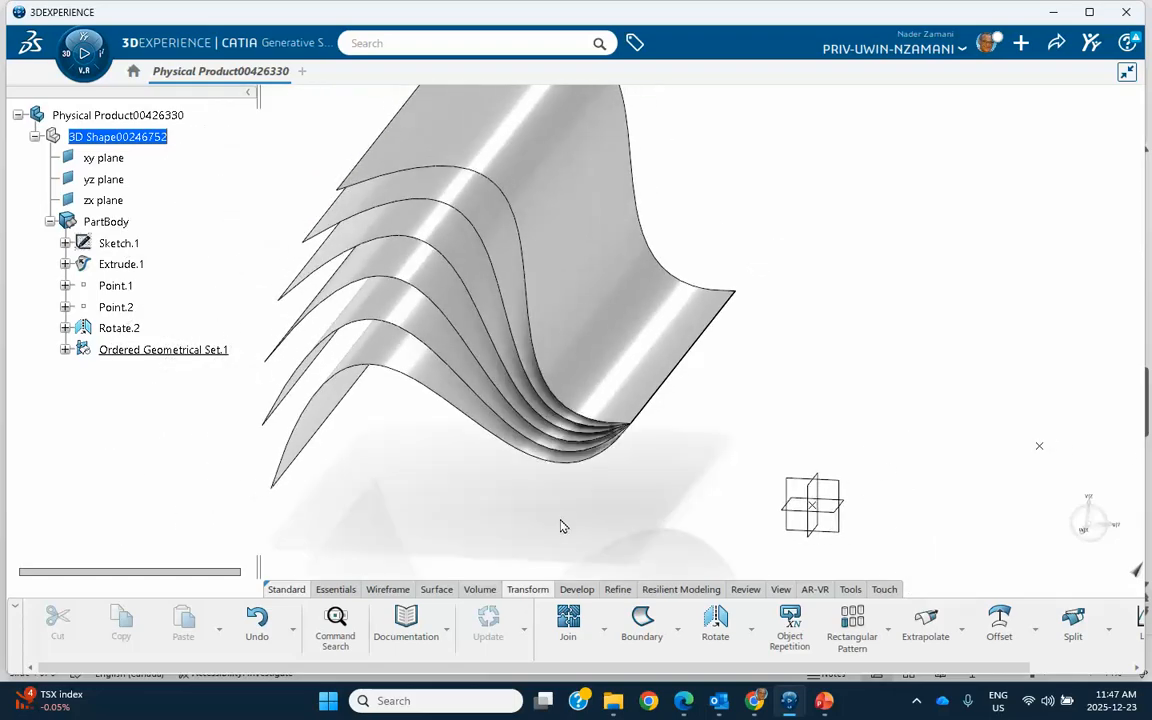
# Step: Undo the repetition and its rotation, and set up an Axis-Angle rotation of the extruded surface about its straight edge nearest the origin
pyautogui.hotkey('ctrl', 'z')
pyautogui.hotkey('ctrl', 'z')
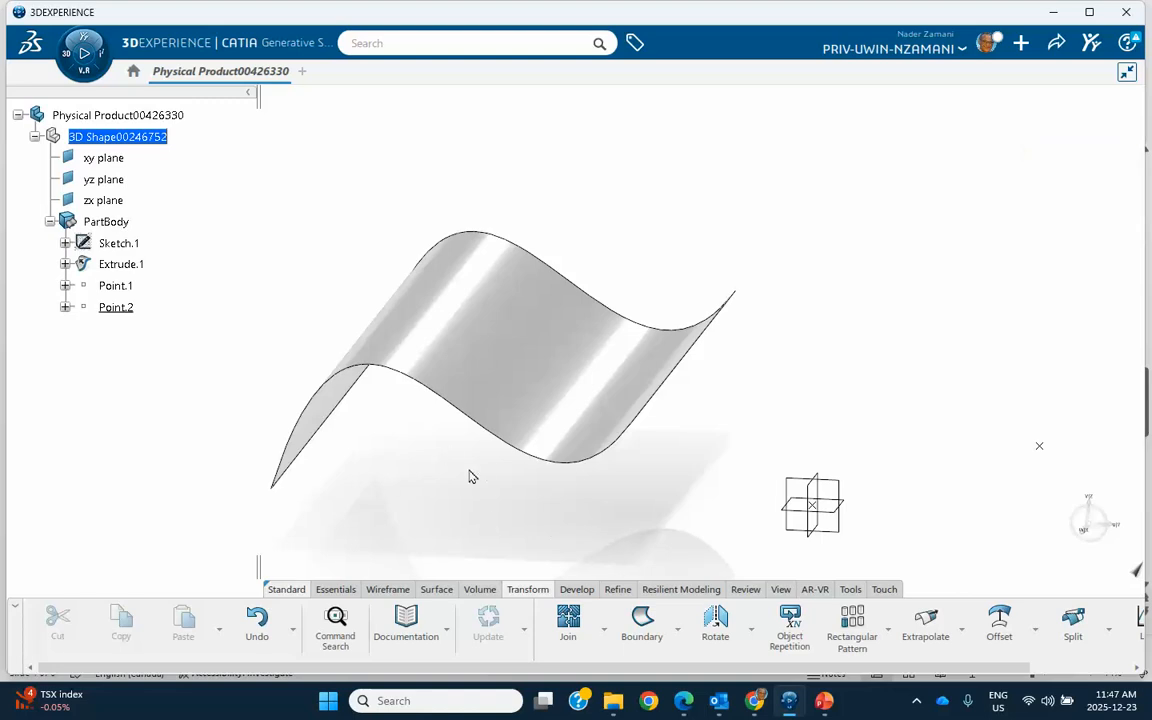
pyautogui.click(716, 627)
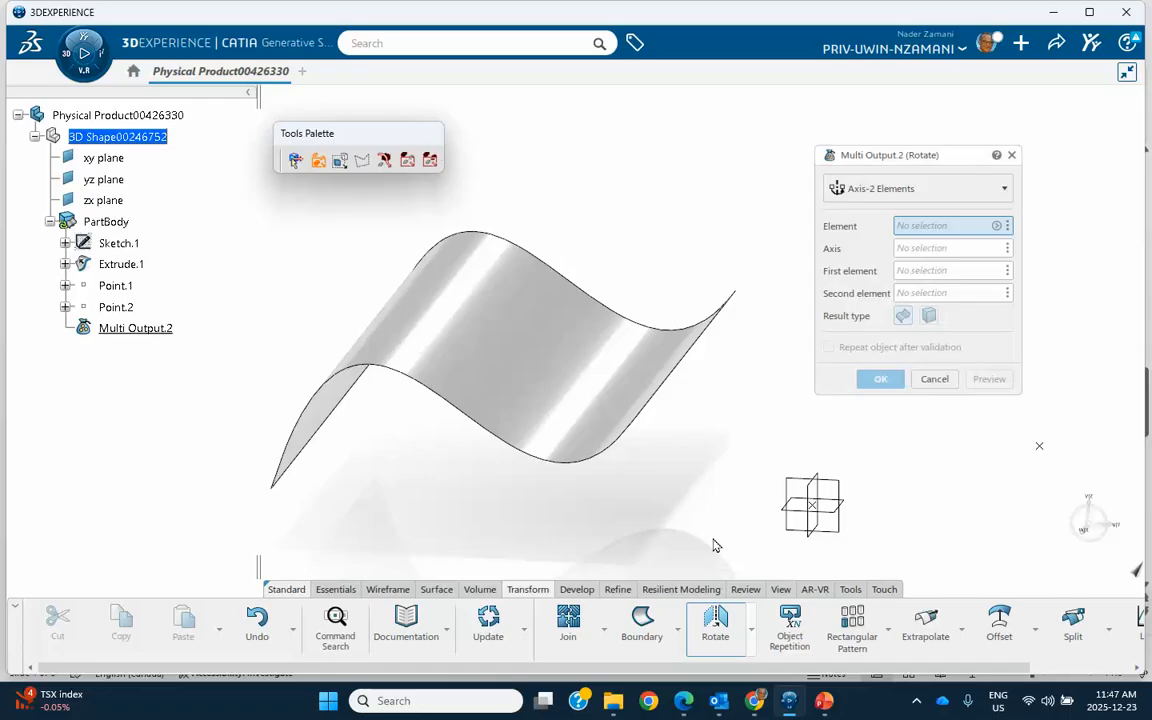
pyautogui.click(905, 188)
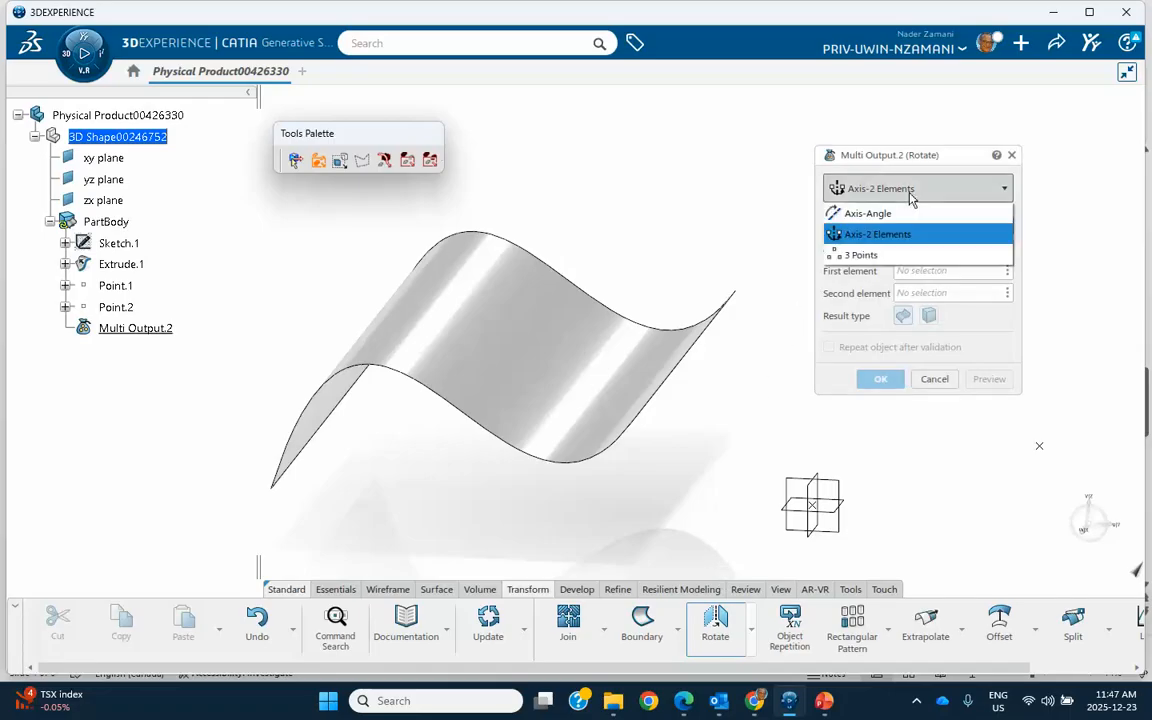
pyautogui.click(867, 213)
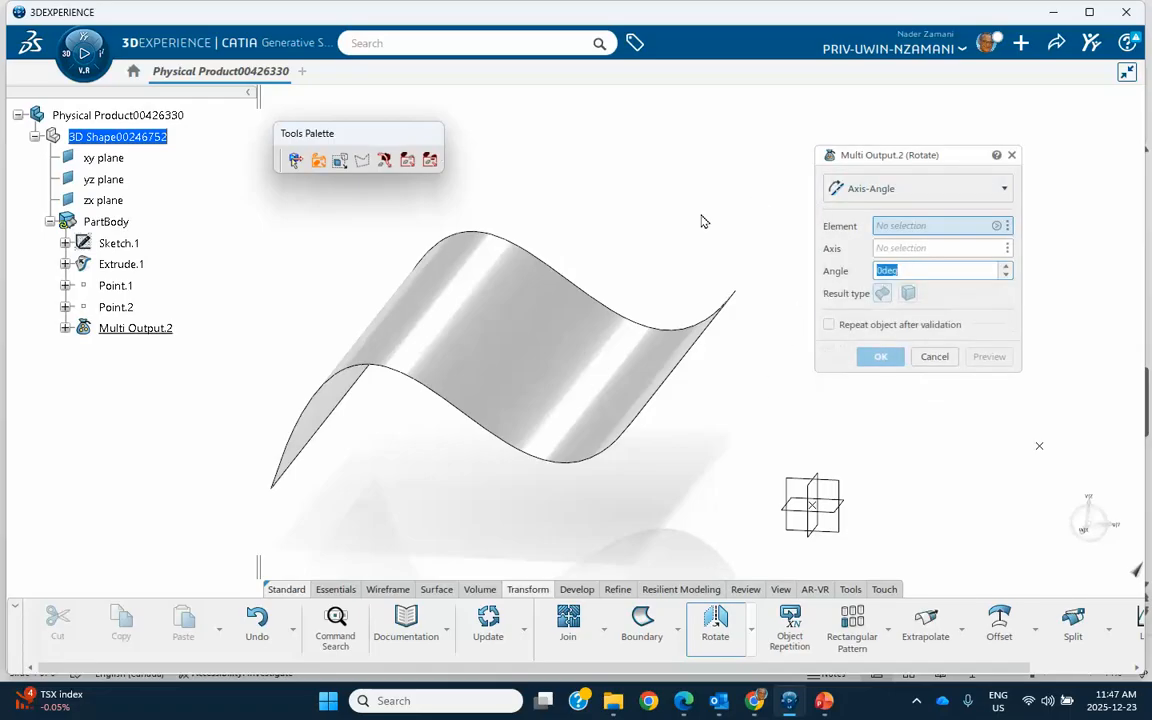
pyautogui.click(527, 334)
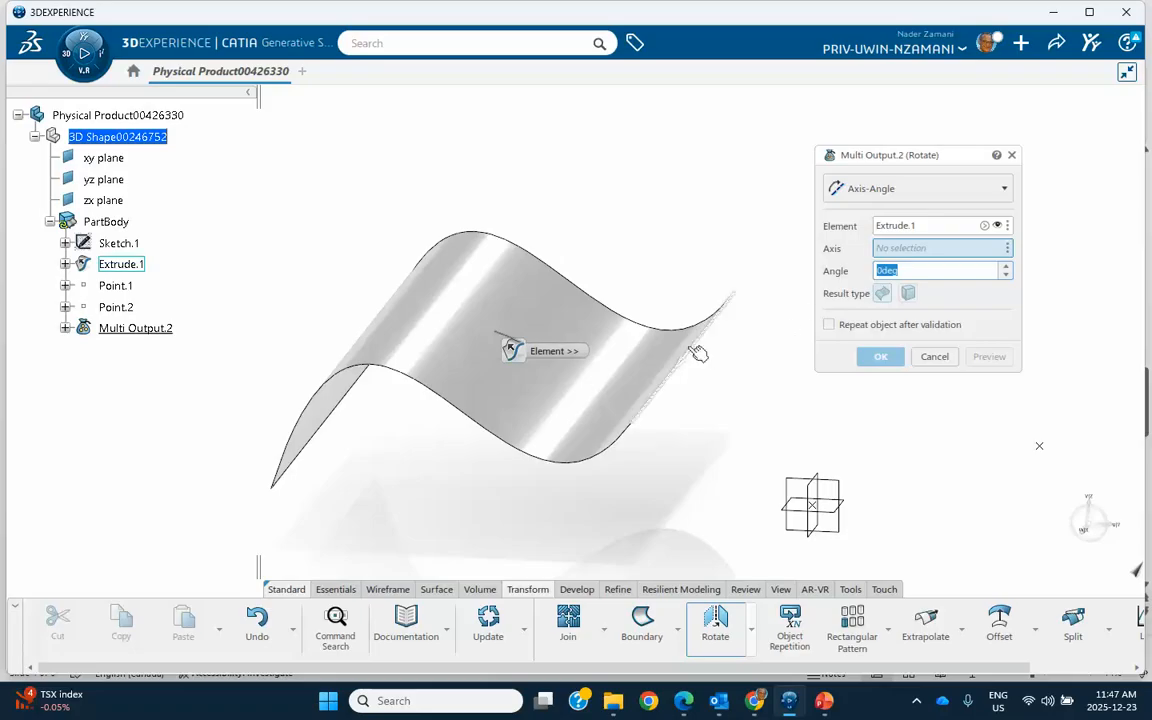
pyautogui.click(698, 353)
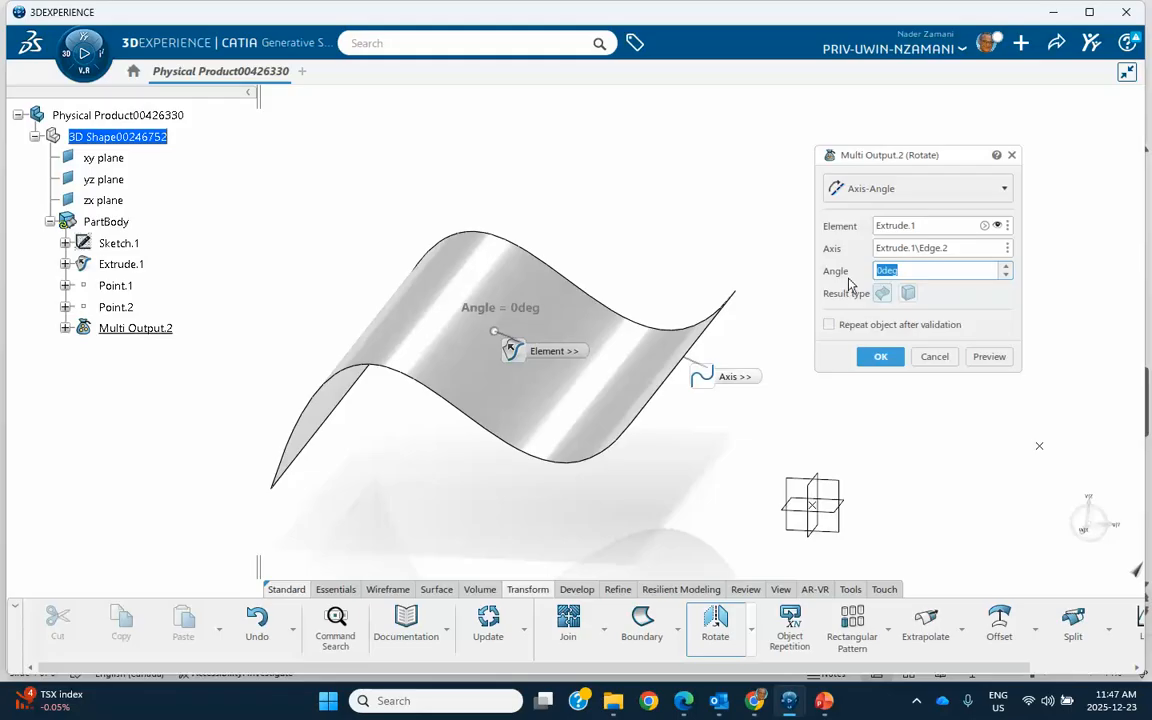
# Step: Set the rotation angle to 30 degrees and confirm the rotation with object repetition after validation enabled
pyautogui.write('45')
pyautogui.moveTo(892, 272); pyautogui.dragTo(856, 272)
pyautogui.write('30')
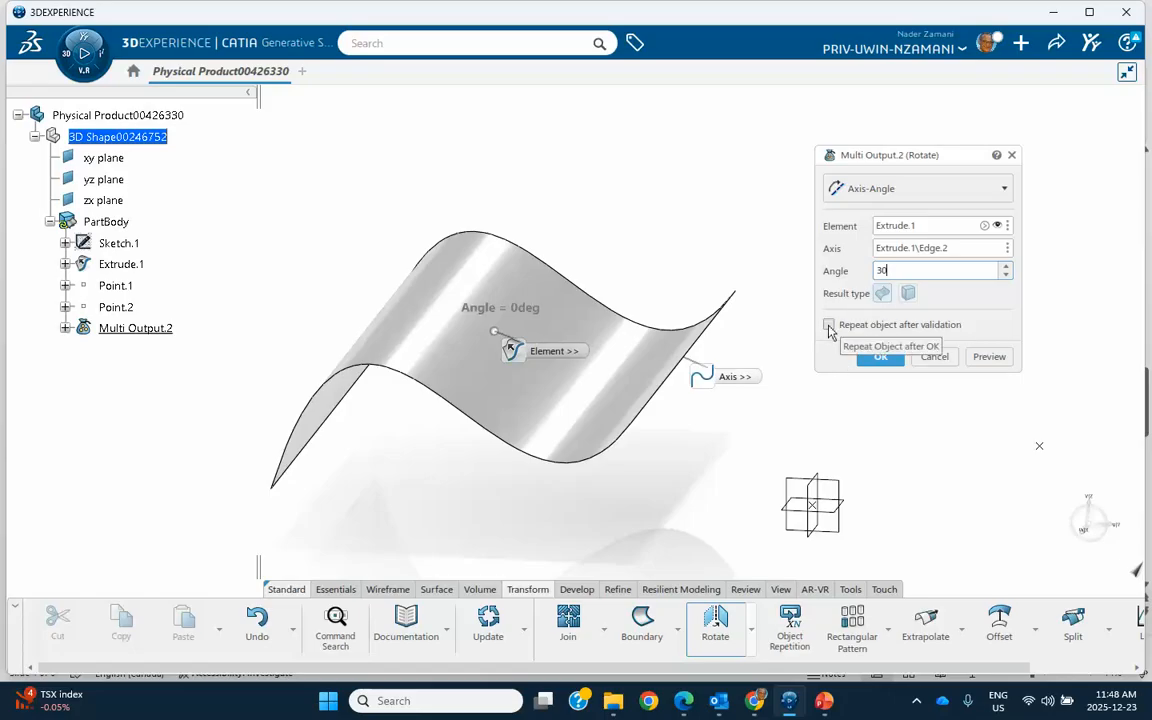
pyautogui.click(829, 327)
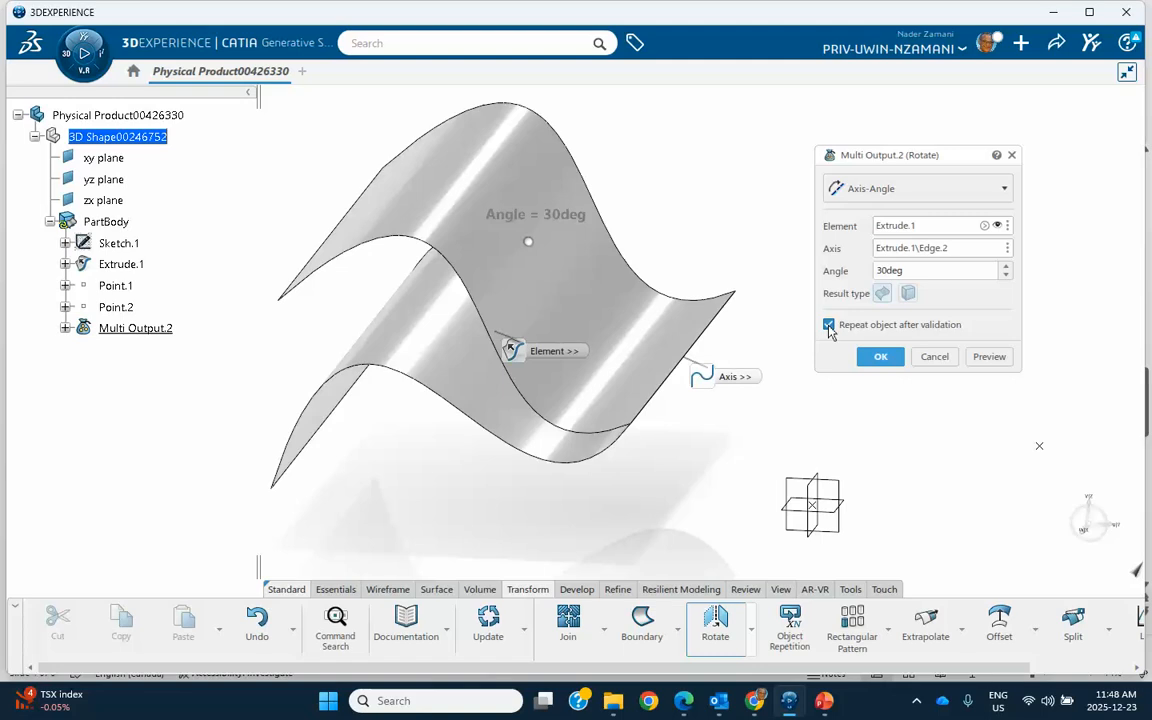
pyautogui.click(881, 358)
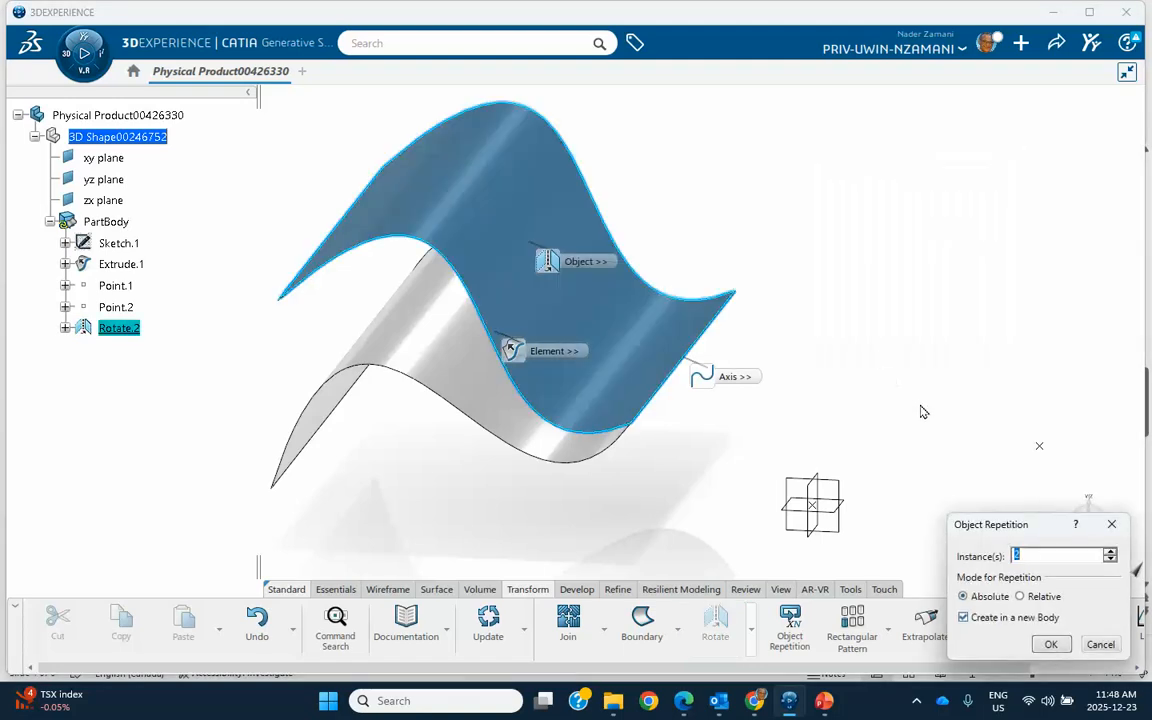
# Step: Repeat the rotated surface with 5 instances in relative mode, created in a new body
pyautogui.moveTo(1003, 516); pyautogui.dragTo(878, 203)
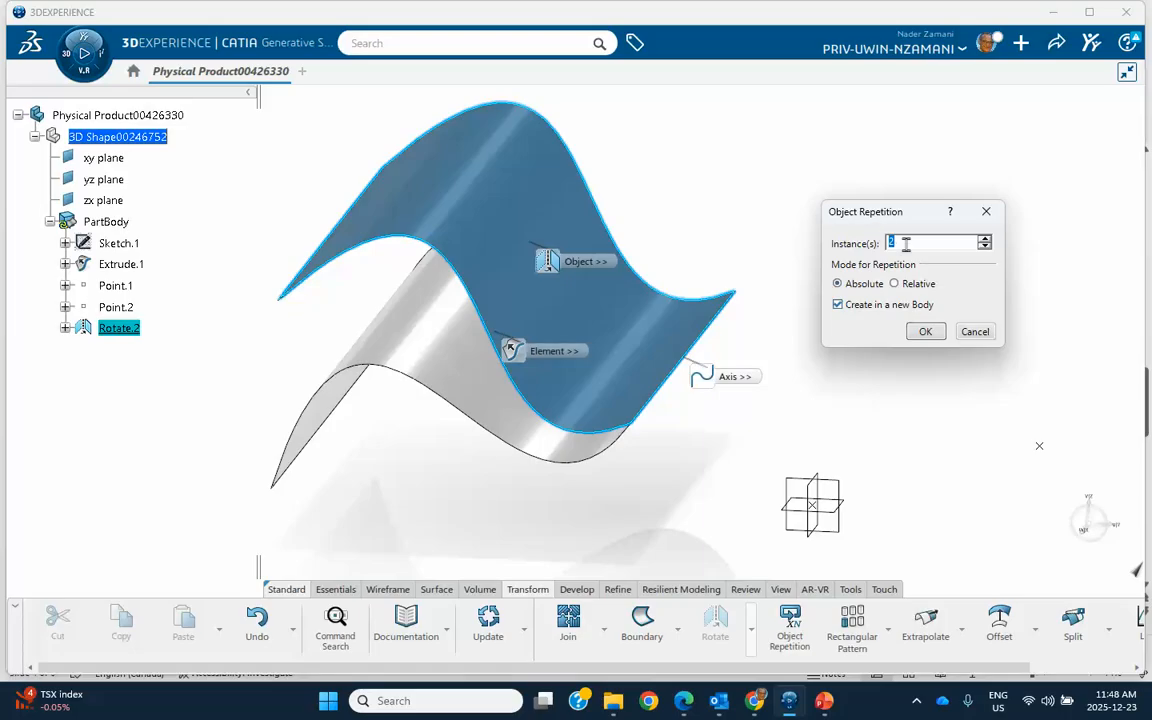
pyautogui.write('45')
pyautogui.click(895, 284)
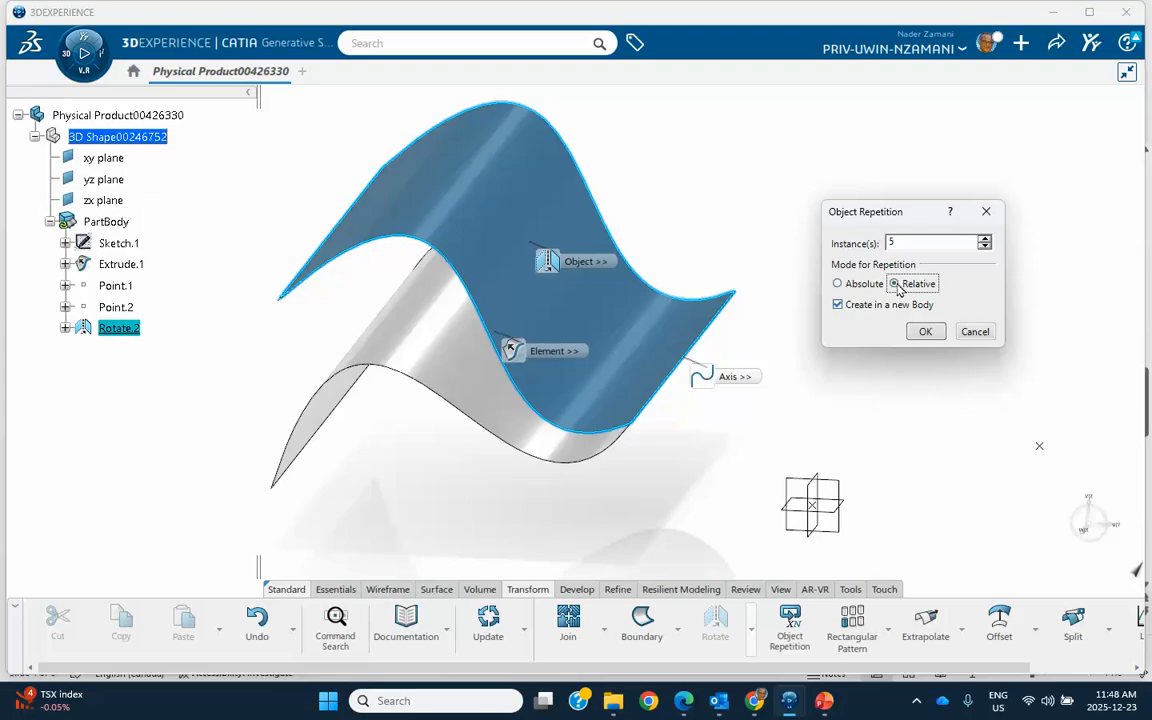
pyautogui.click(925, 333)
pyautogui.moveTo(830, 290); pyautogui.dragTo(768, 340, button='middle')
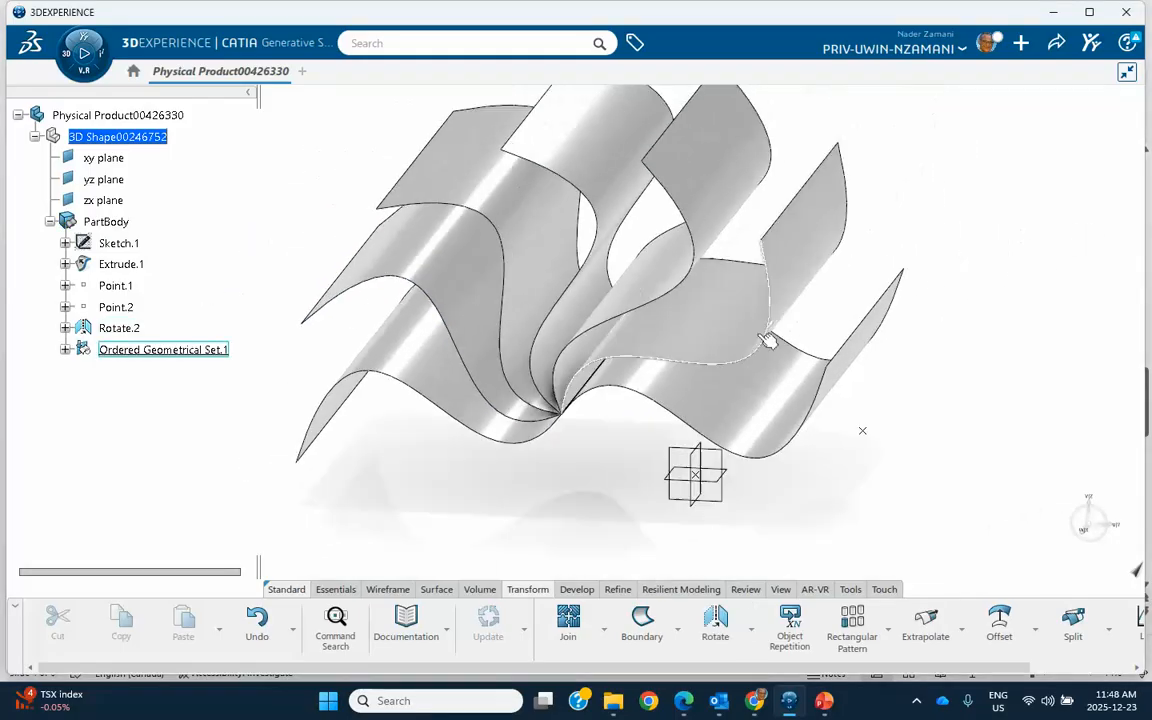
# Step: Set the Relative Angle parameter of Rotate.3 in Ordered Geometrical Set.1 to 45 degrees and inspect the fanned surfaces
pyautogui.click(64, 350)
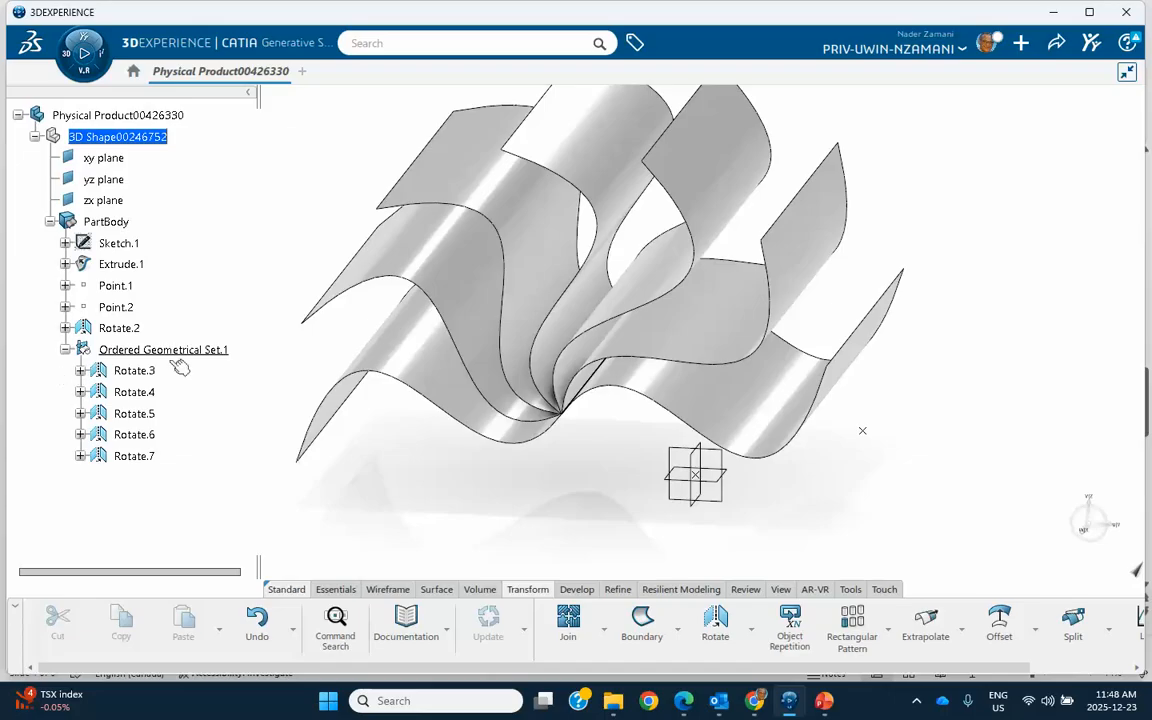
pyautogui.click(80, 371)
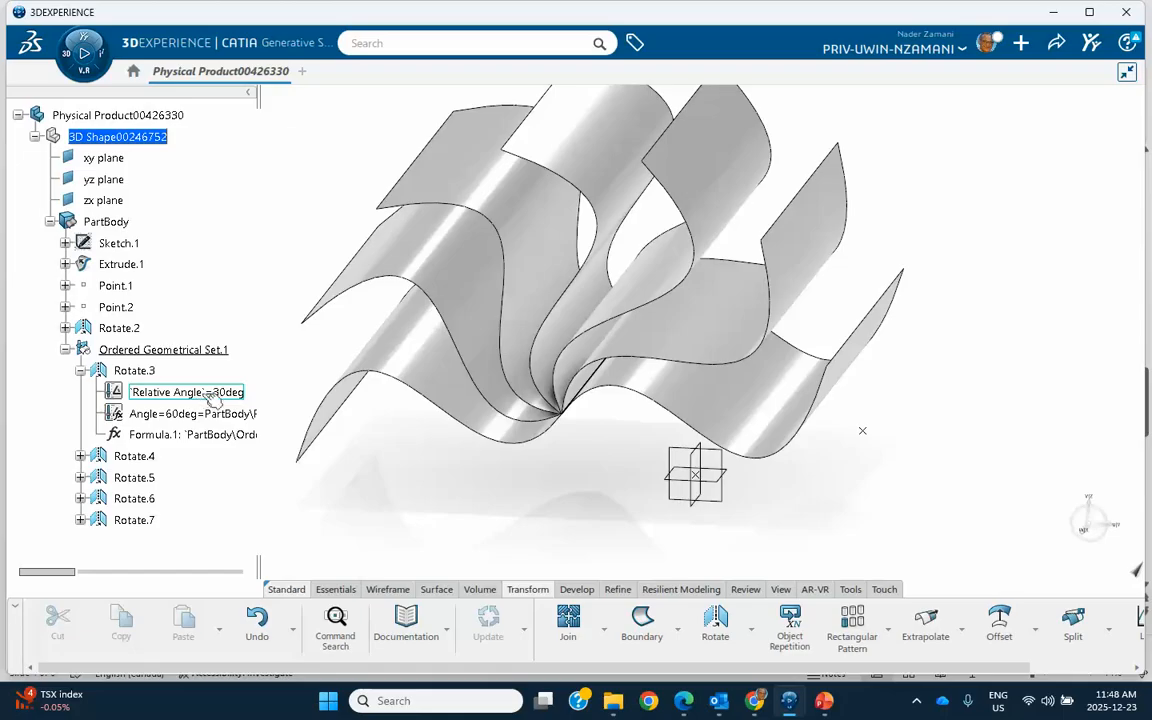
pyautogui.doubleClick(175, 397)
pyautogui.moveTo(436, 357); pyautogui.dragTo(418, 357)
pyautogui.write('45')
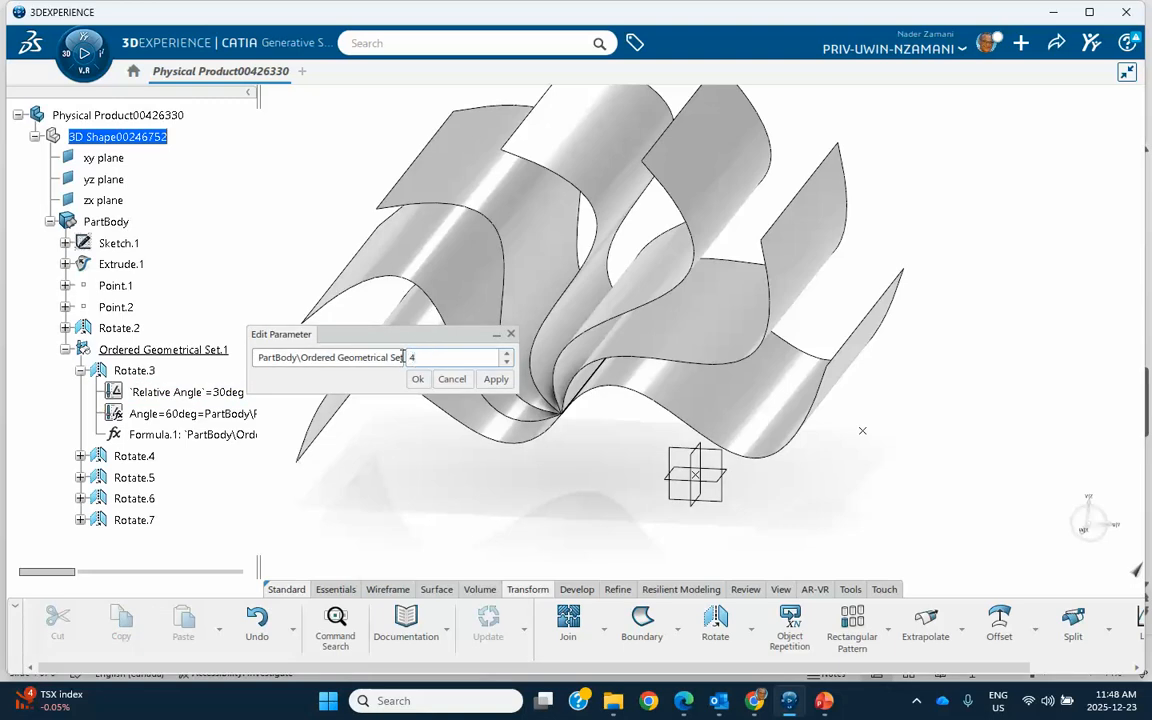
pyautogui.click(418, 379)
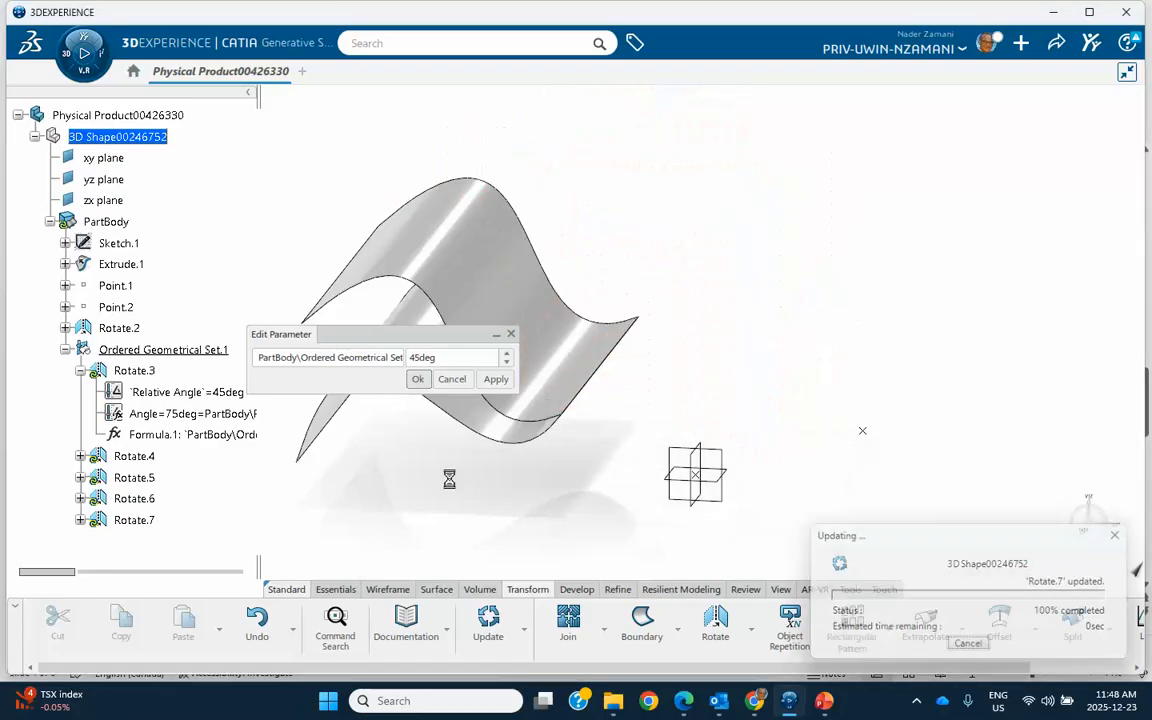
pyautogui.moveTo(648, 386); pyautogui.dragTo(715, 319, button='middle')
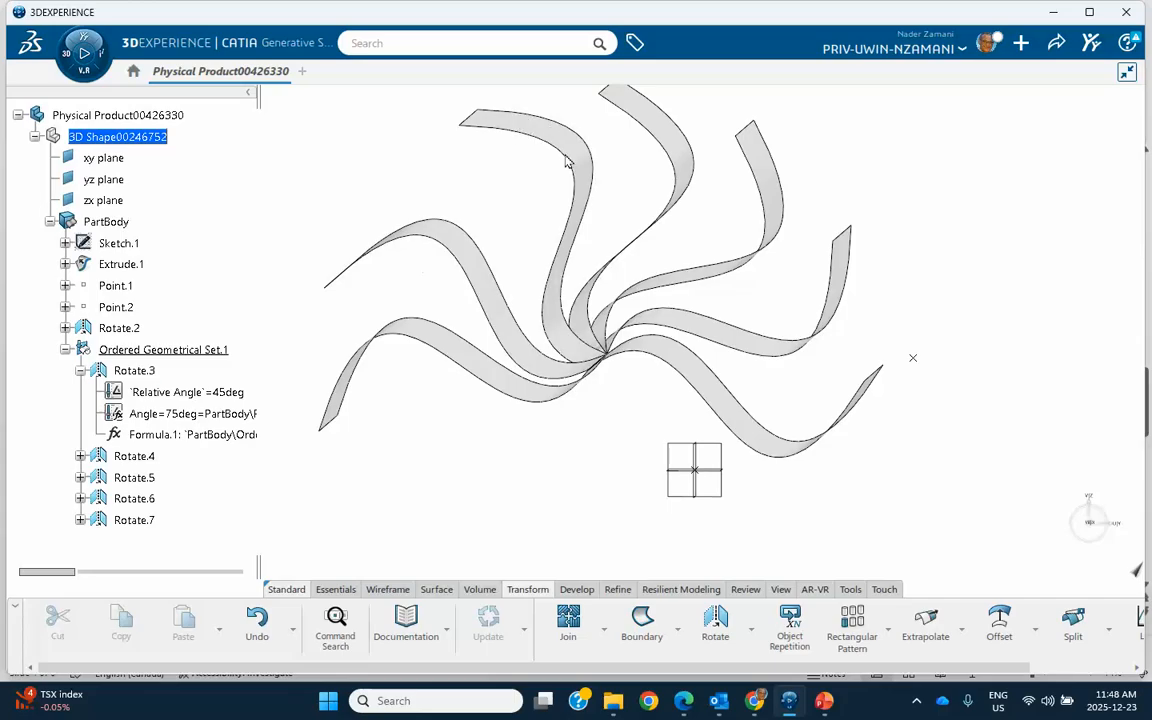
pyautogui.moveTo(907, 357); pyautogui.dragTo(860, 334, button='middle')
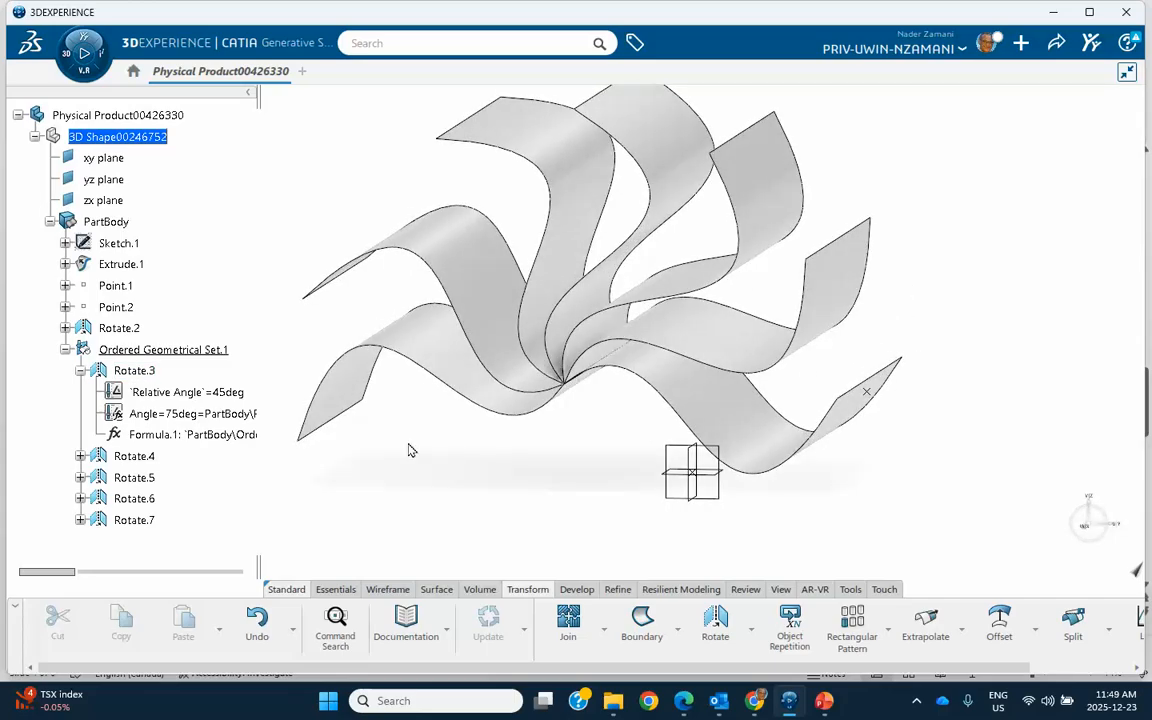
# Step: Set the Relative Angle parameter of Rotate.6 in Ordered Geometrical Set.1 to 90 degrees and inspect the fanned surfaces
pyautogui.click(81, 499)
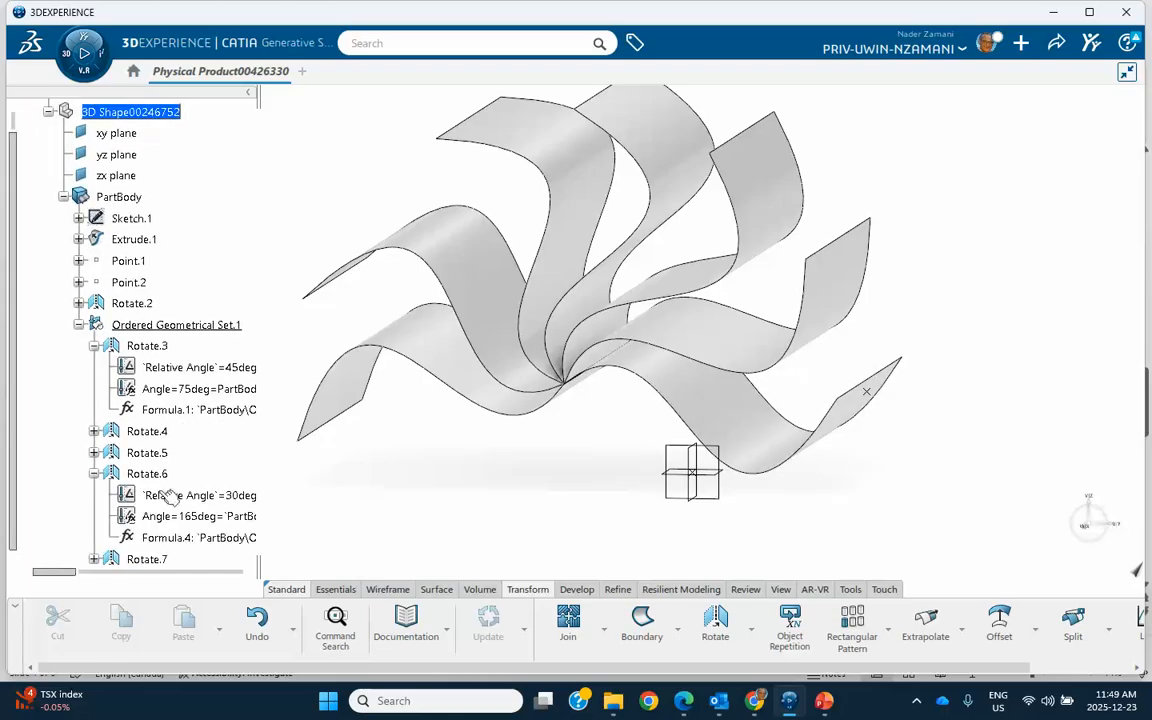
pyautogui.scroll(-3, 175, 415)
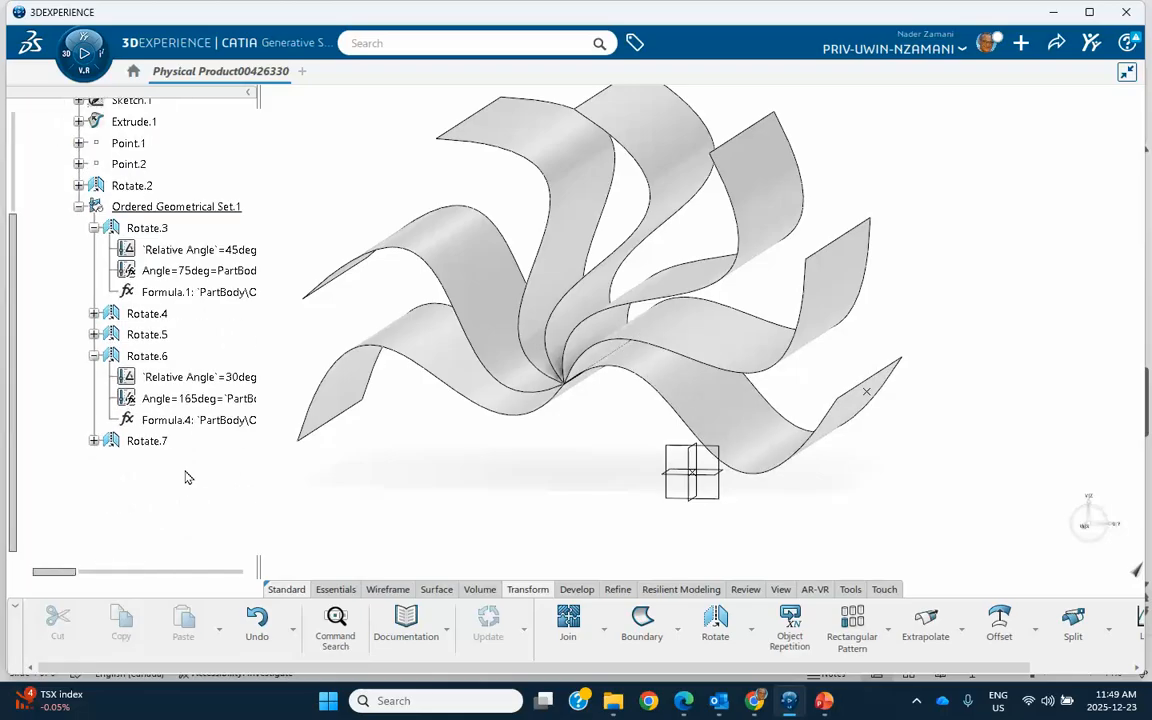
pyautogui.doubleClick(195, 379)
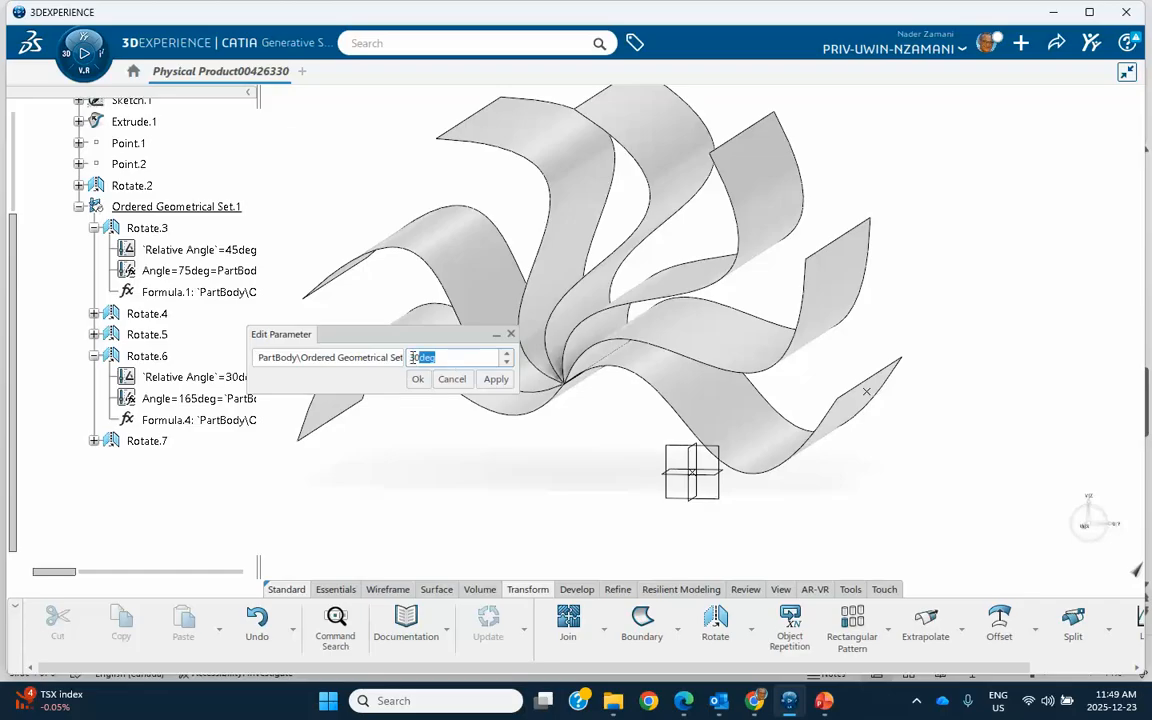
pyautogui.write('90')
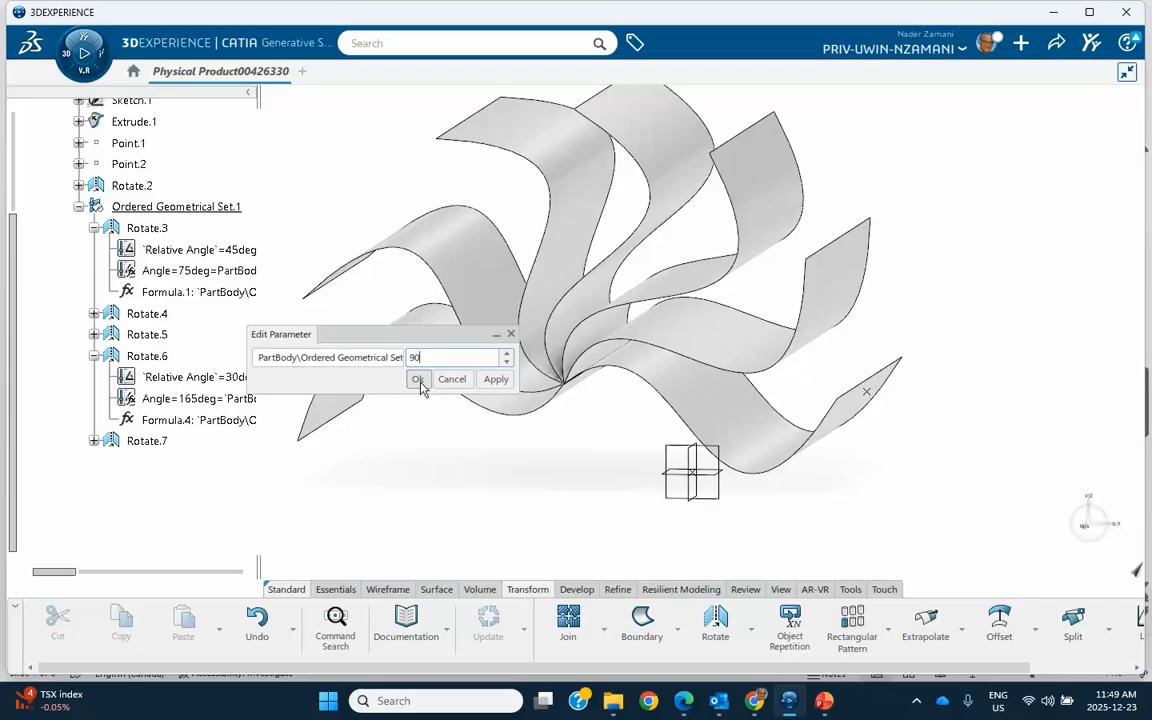
pyautogui.click(419, 382)
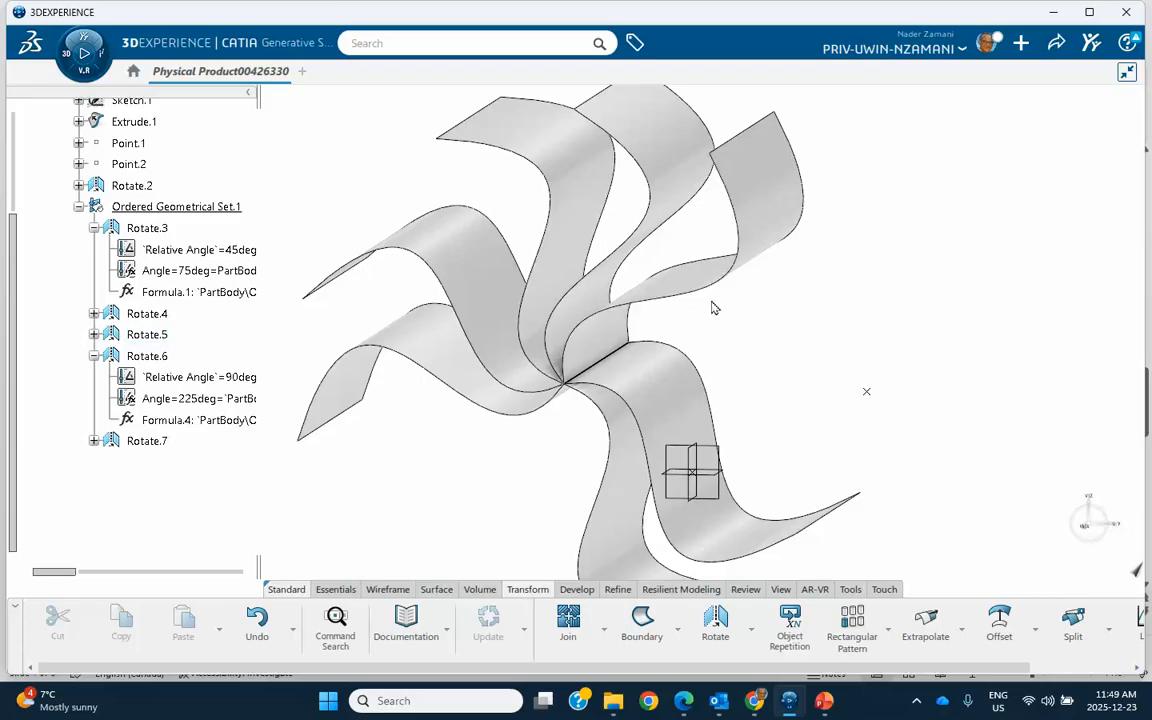
pyautogui.moveTo(845, 377)
pyautogui.mouseDown(button='middle')
pyautogui.moveTo(859, 321)
pyautogui.moveTo(859, 368)
pyautogui.mouseUp(button='middle')
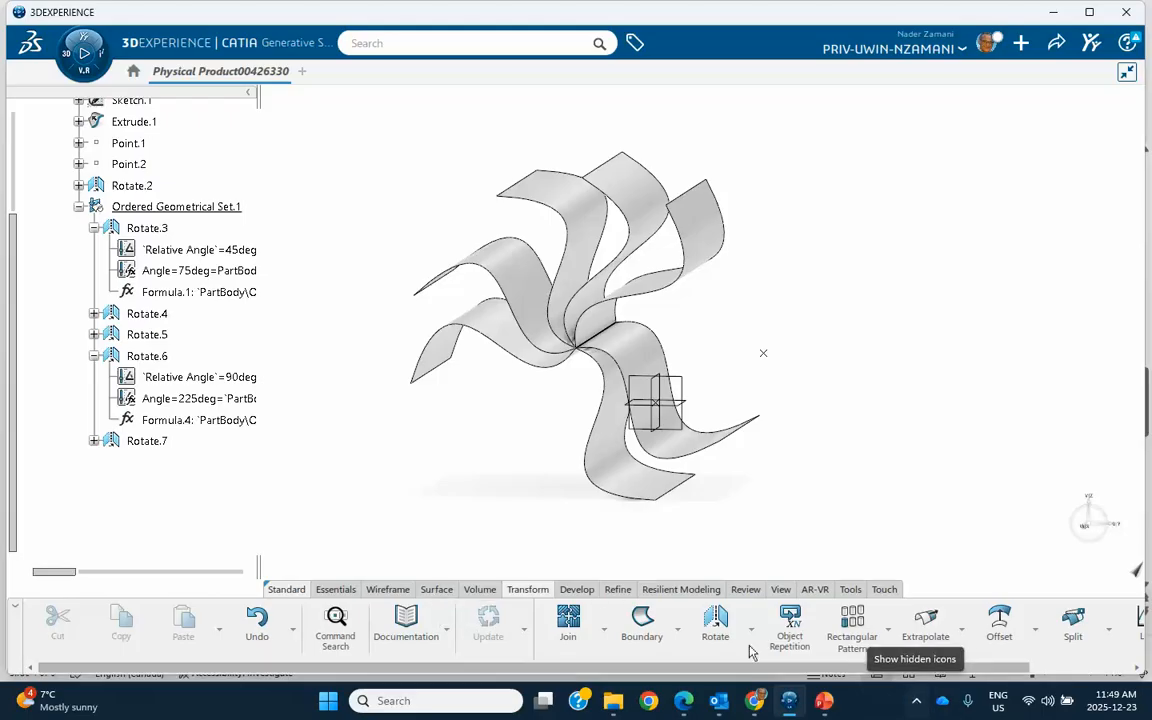
# Step: Bring up the set of volume modelling commands
pyautogui.click(478, 591)
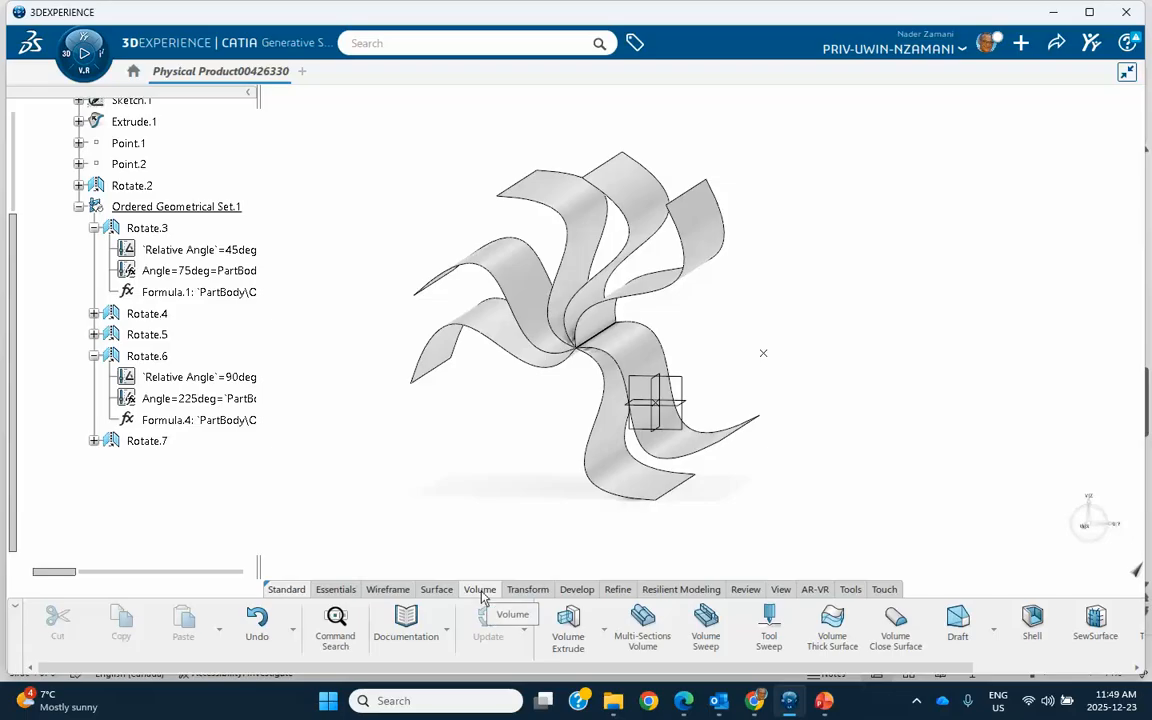